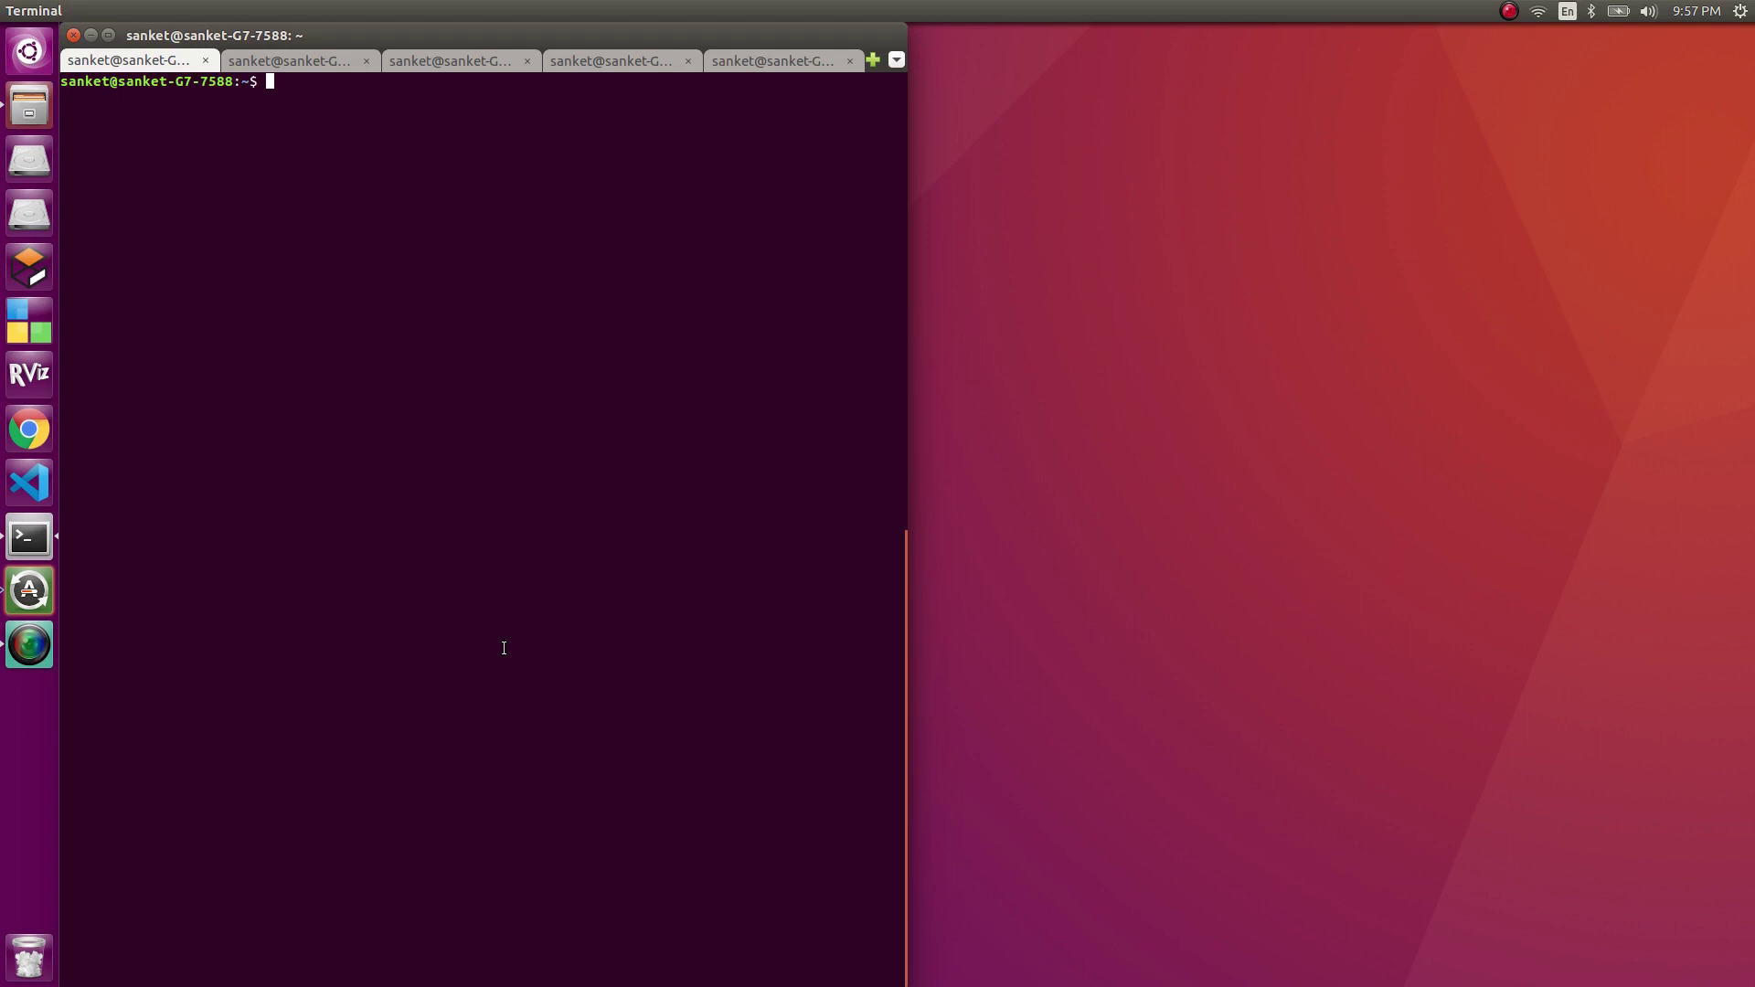
Step: Launch the TurtleBot simulation world in Gazebo with roslaunch, using the turtlebot_gazebo launch file that begins with "tu"
type("roslaunch turtlebot_gazebo")
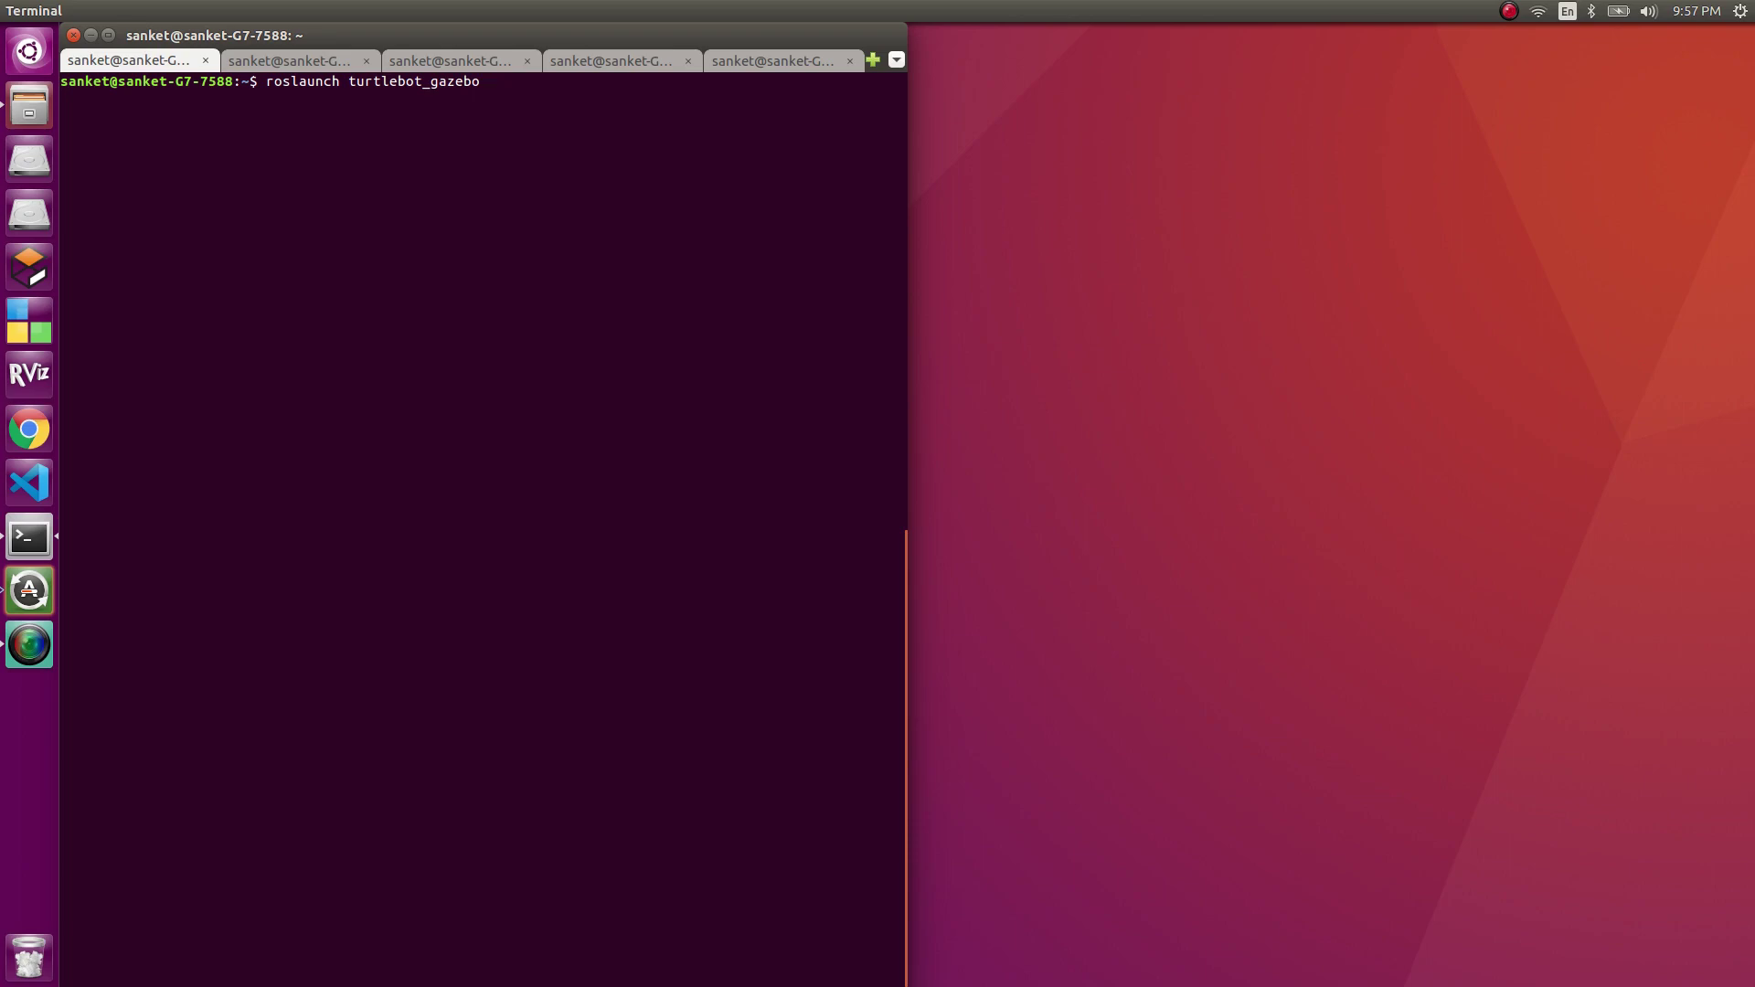
type(" tu")
key("Tab")
key("Return")
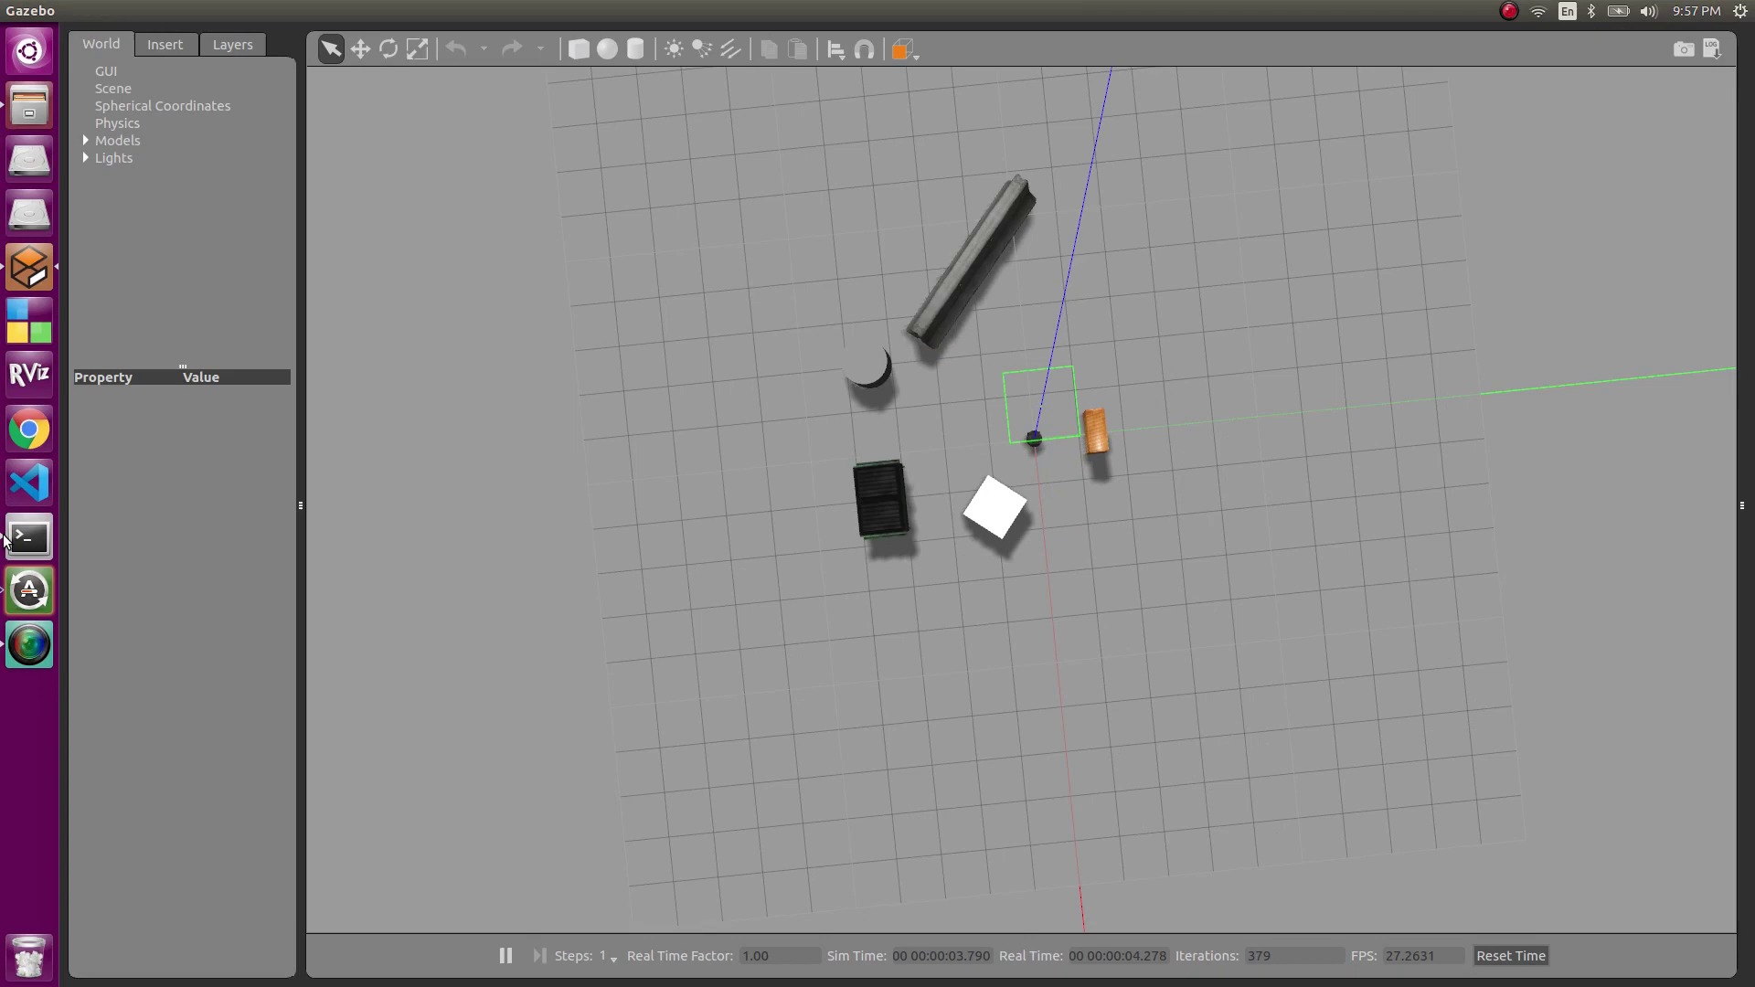
Step: Return to the terminal and switch to its second session
left_click(29, 537)
left_click(289, 64)
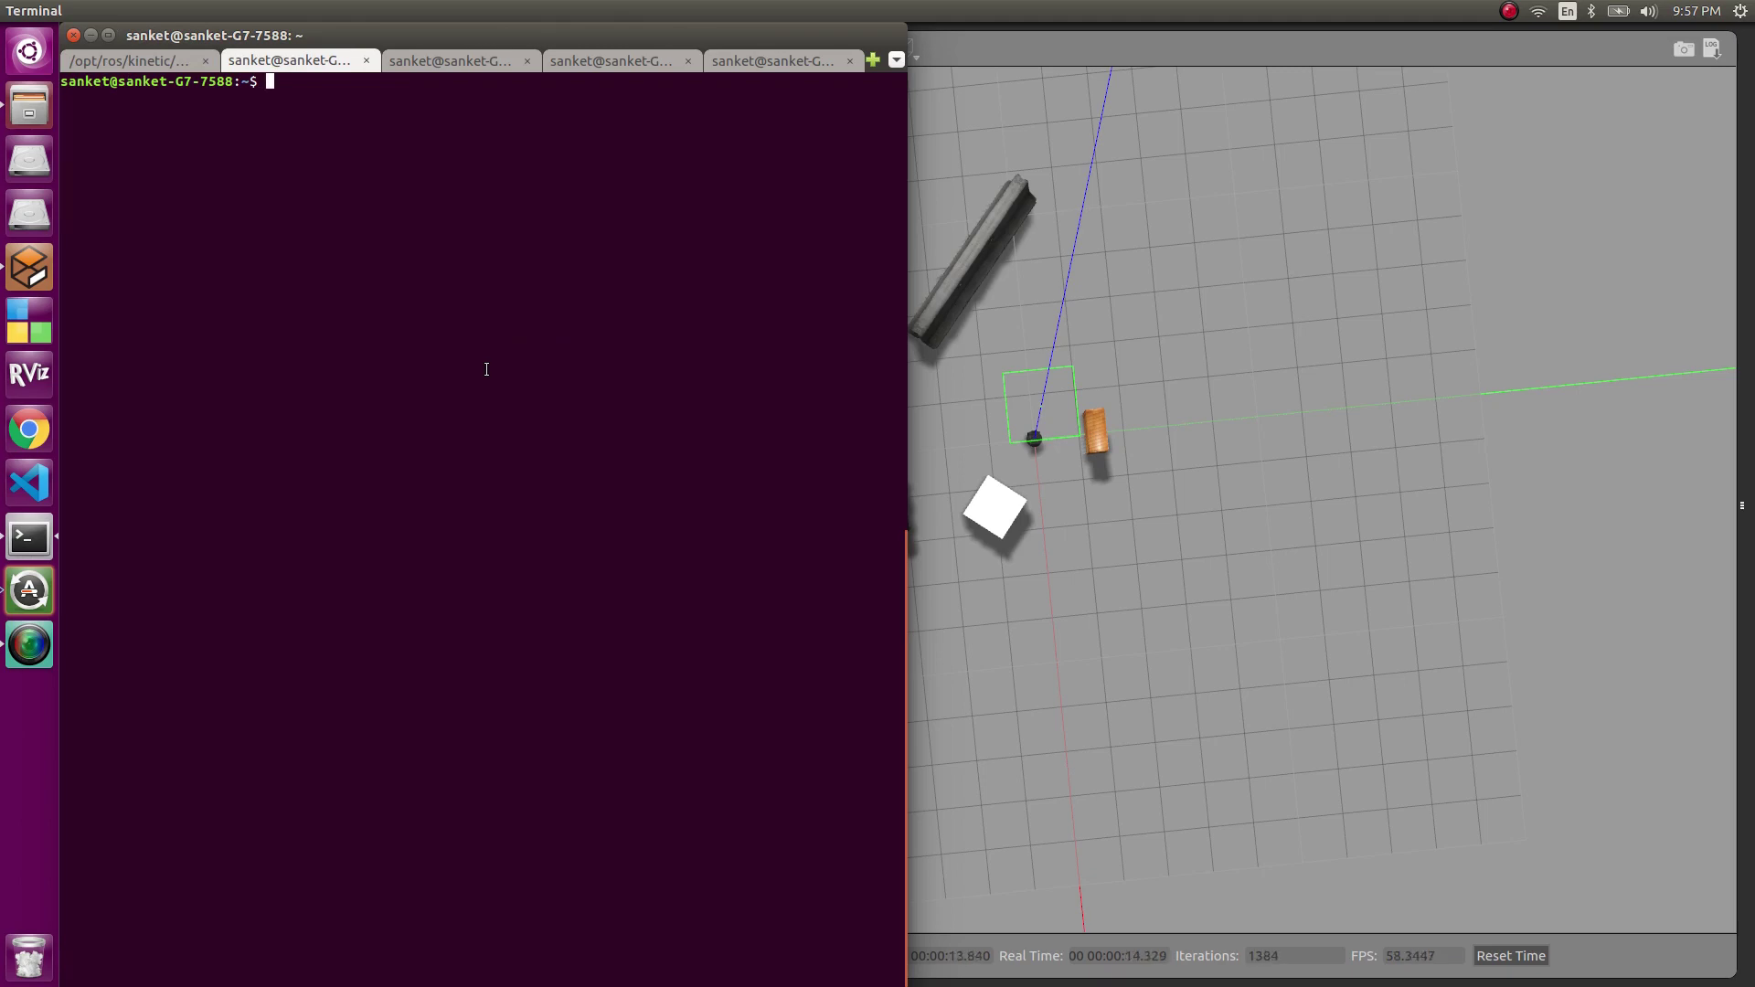
type("turtbo")
key("BackSpace")
key("BackSpace")
key("BackSpace")
key("BackSpace")
key("BackSpace")
key("BackSpace")
Step: List the turtlebot_teleop launch files and run keyboard_teleop.launch from that package with roslaunch
type("roslaunch turtlebot_teleop")
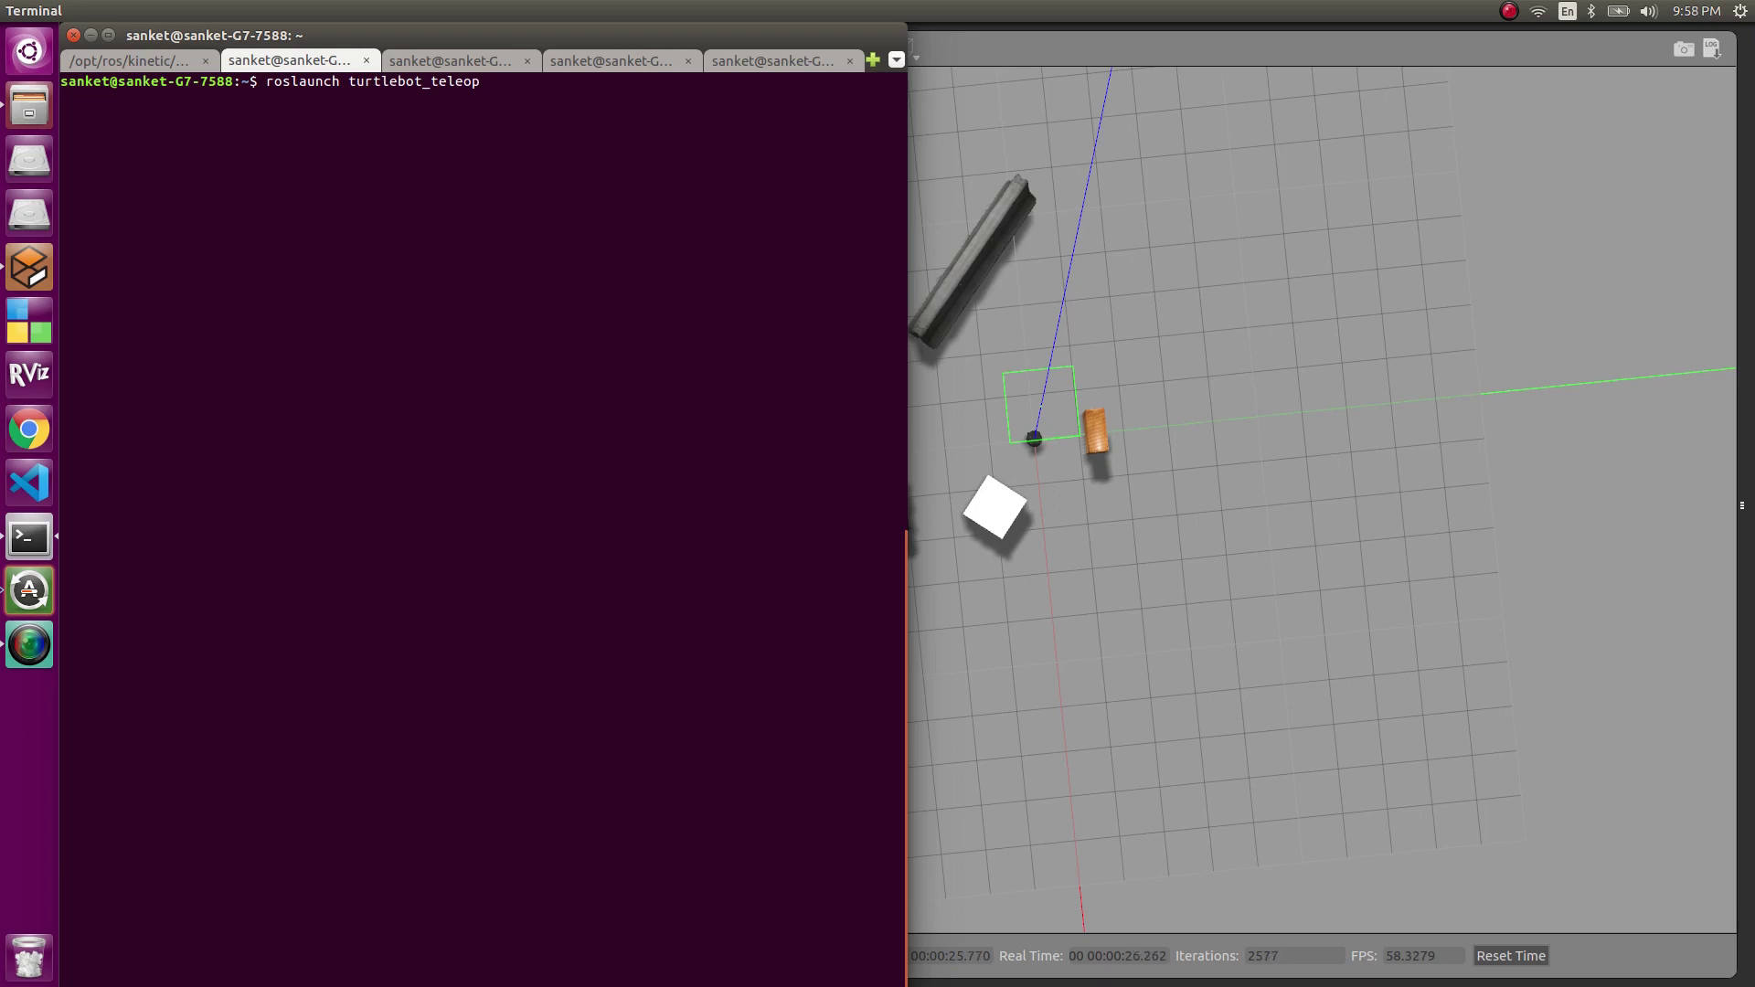
key("Tab")
key("Tab")
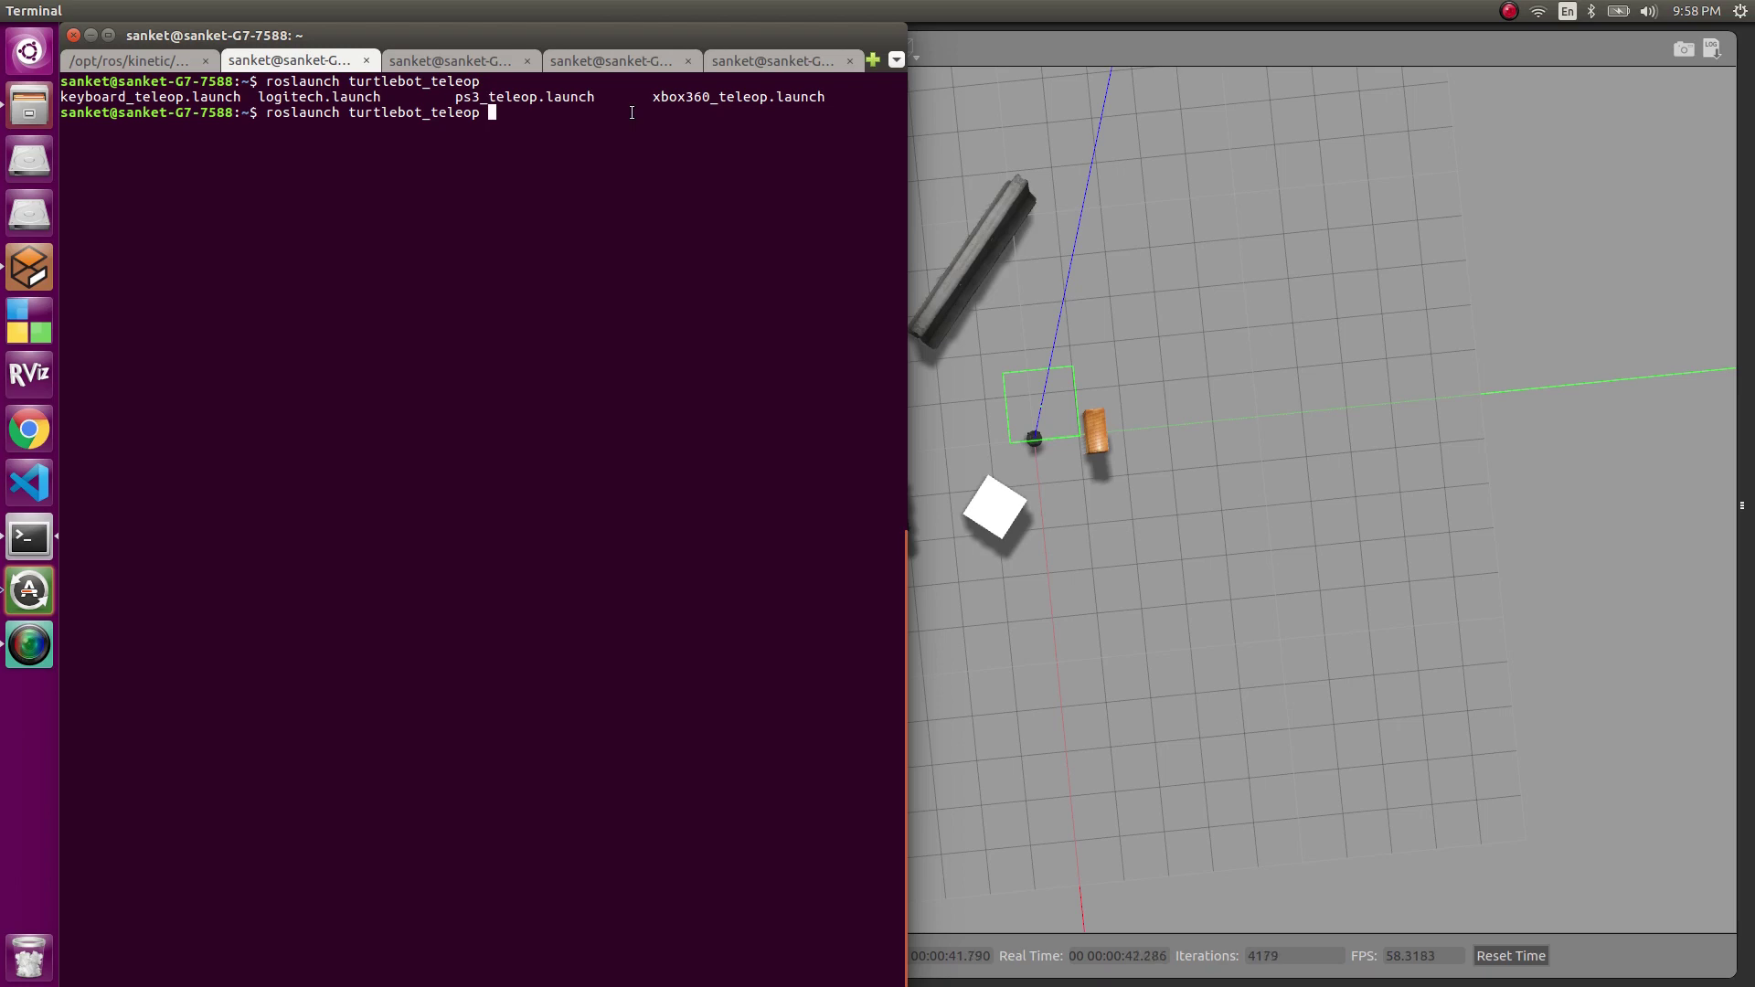
type("ke")
key("Tab")
key("Return")
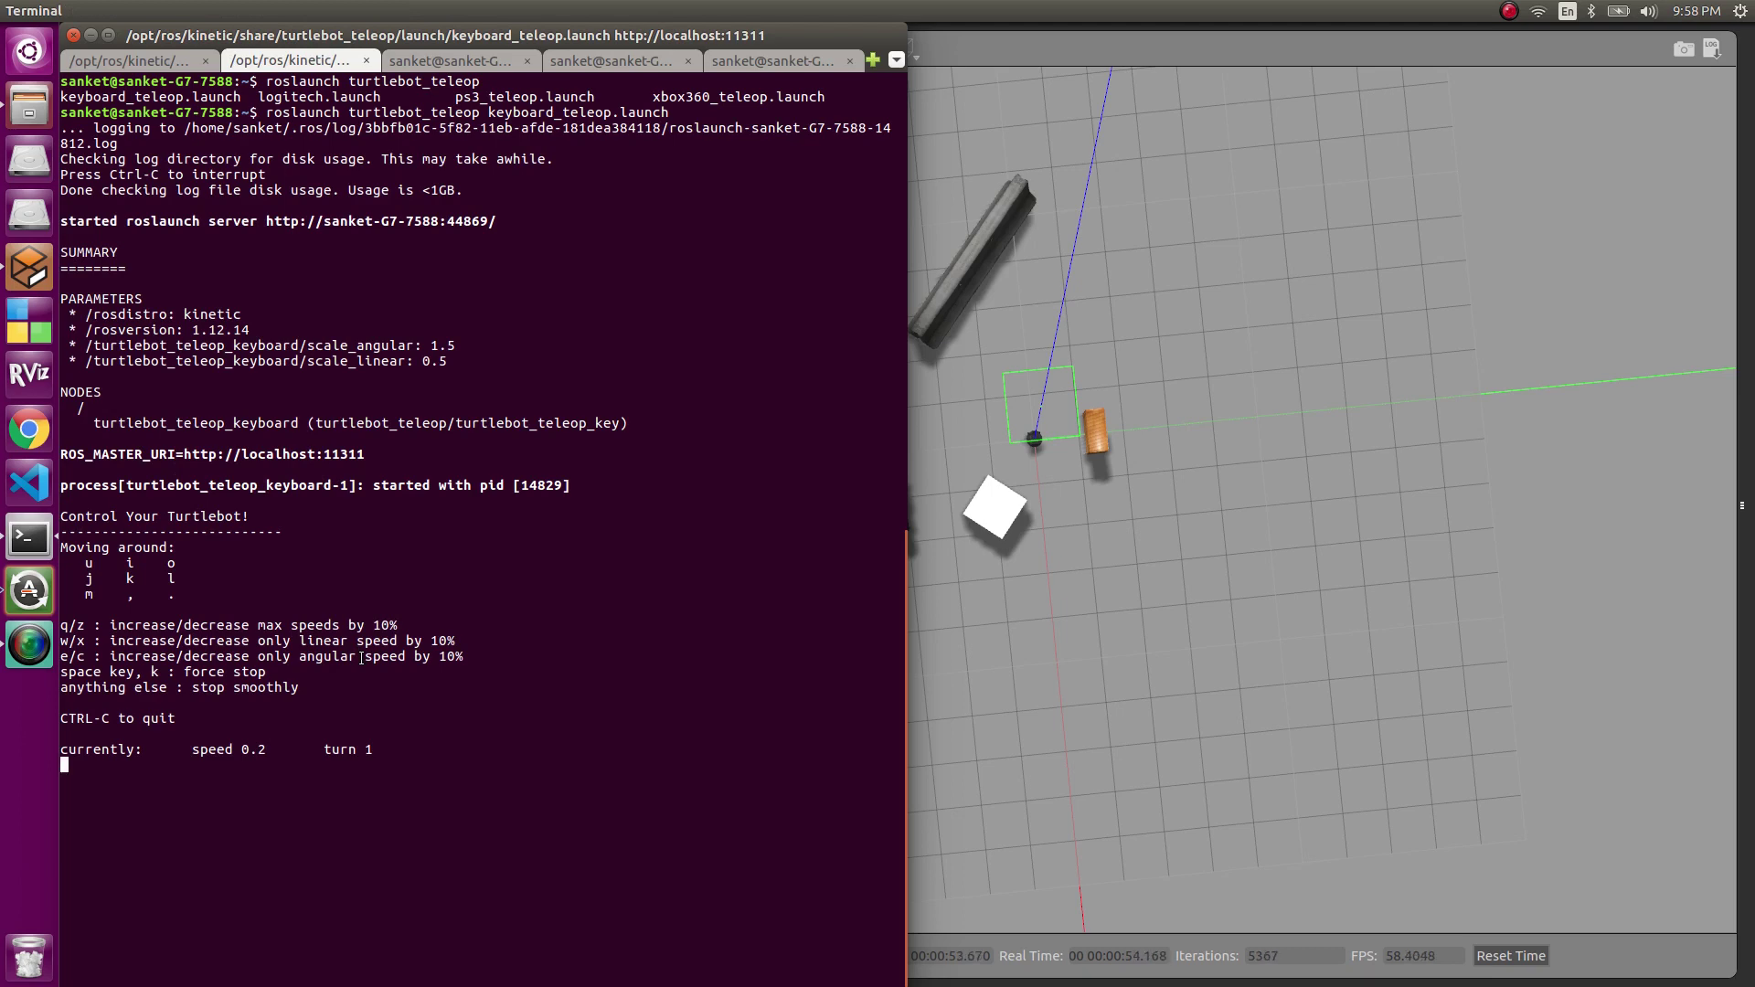
Step: Drive the TurtleBot forward in the Gazebo world using keyboard teleoperation
key("i")
key("i")
key("i")
scroll(949, 443, "up", 5)
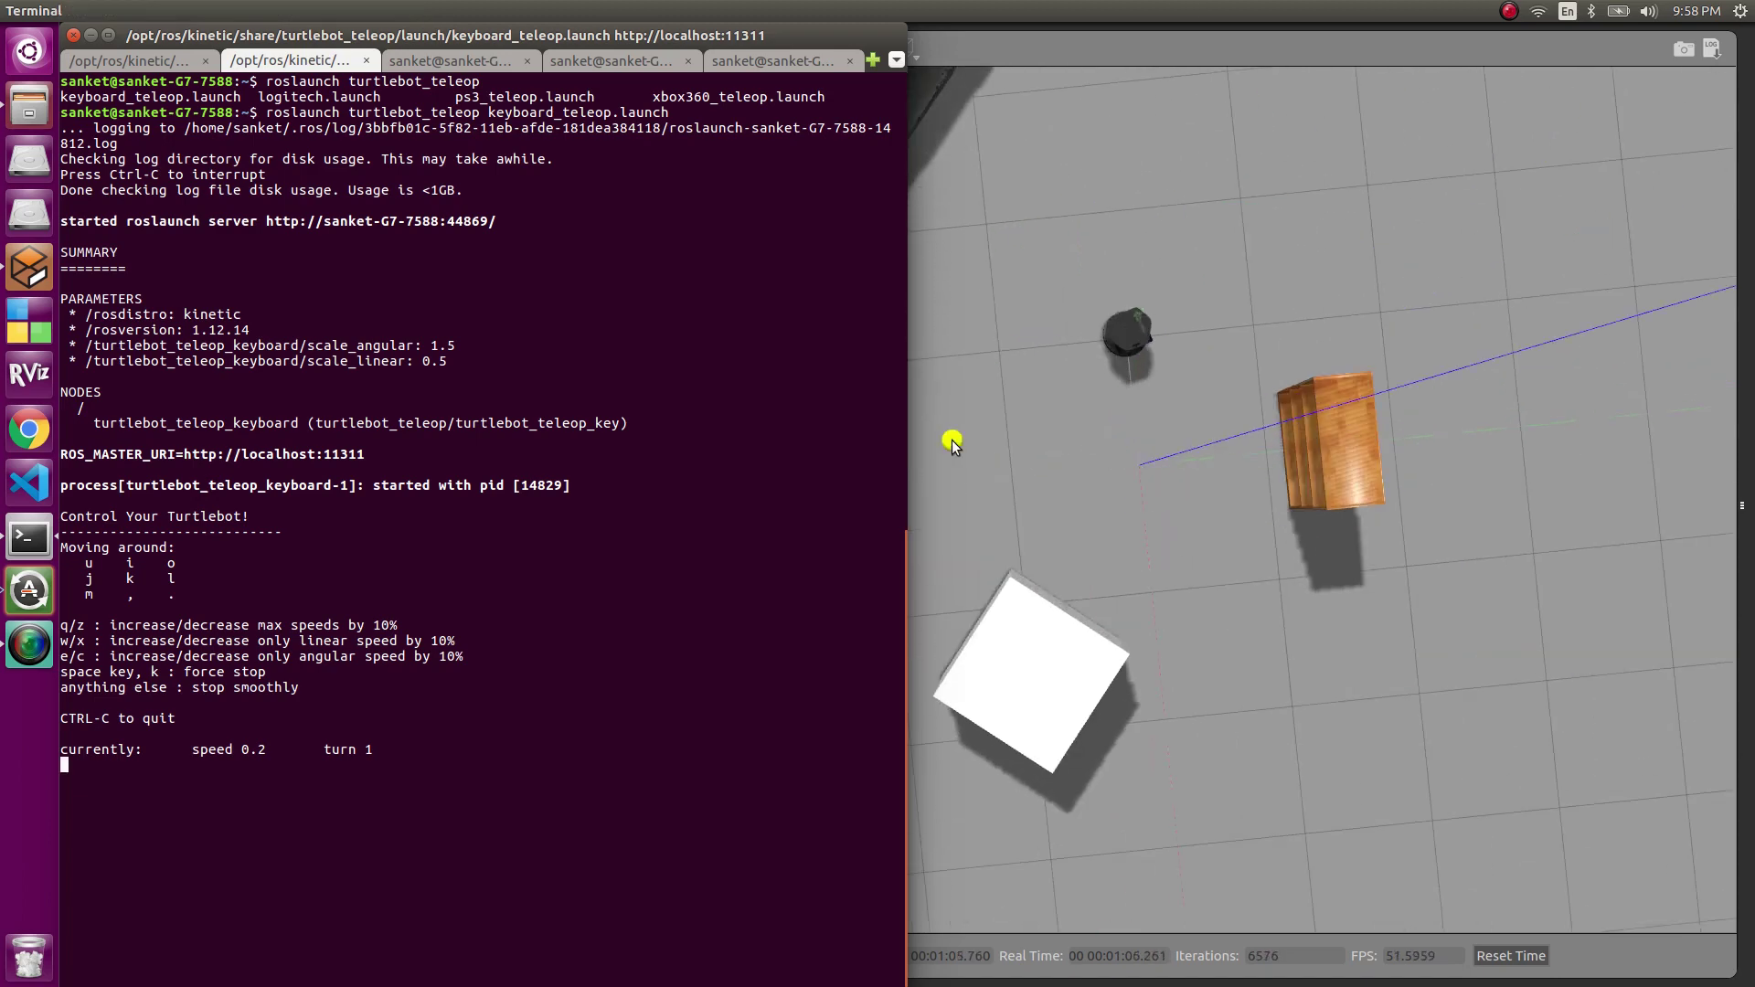
Step: Launch gmapping_demo.launch from the turtlebot_gazebo package in the third terminal session
left_click(430, 58)
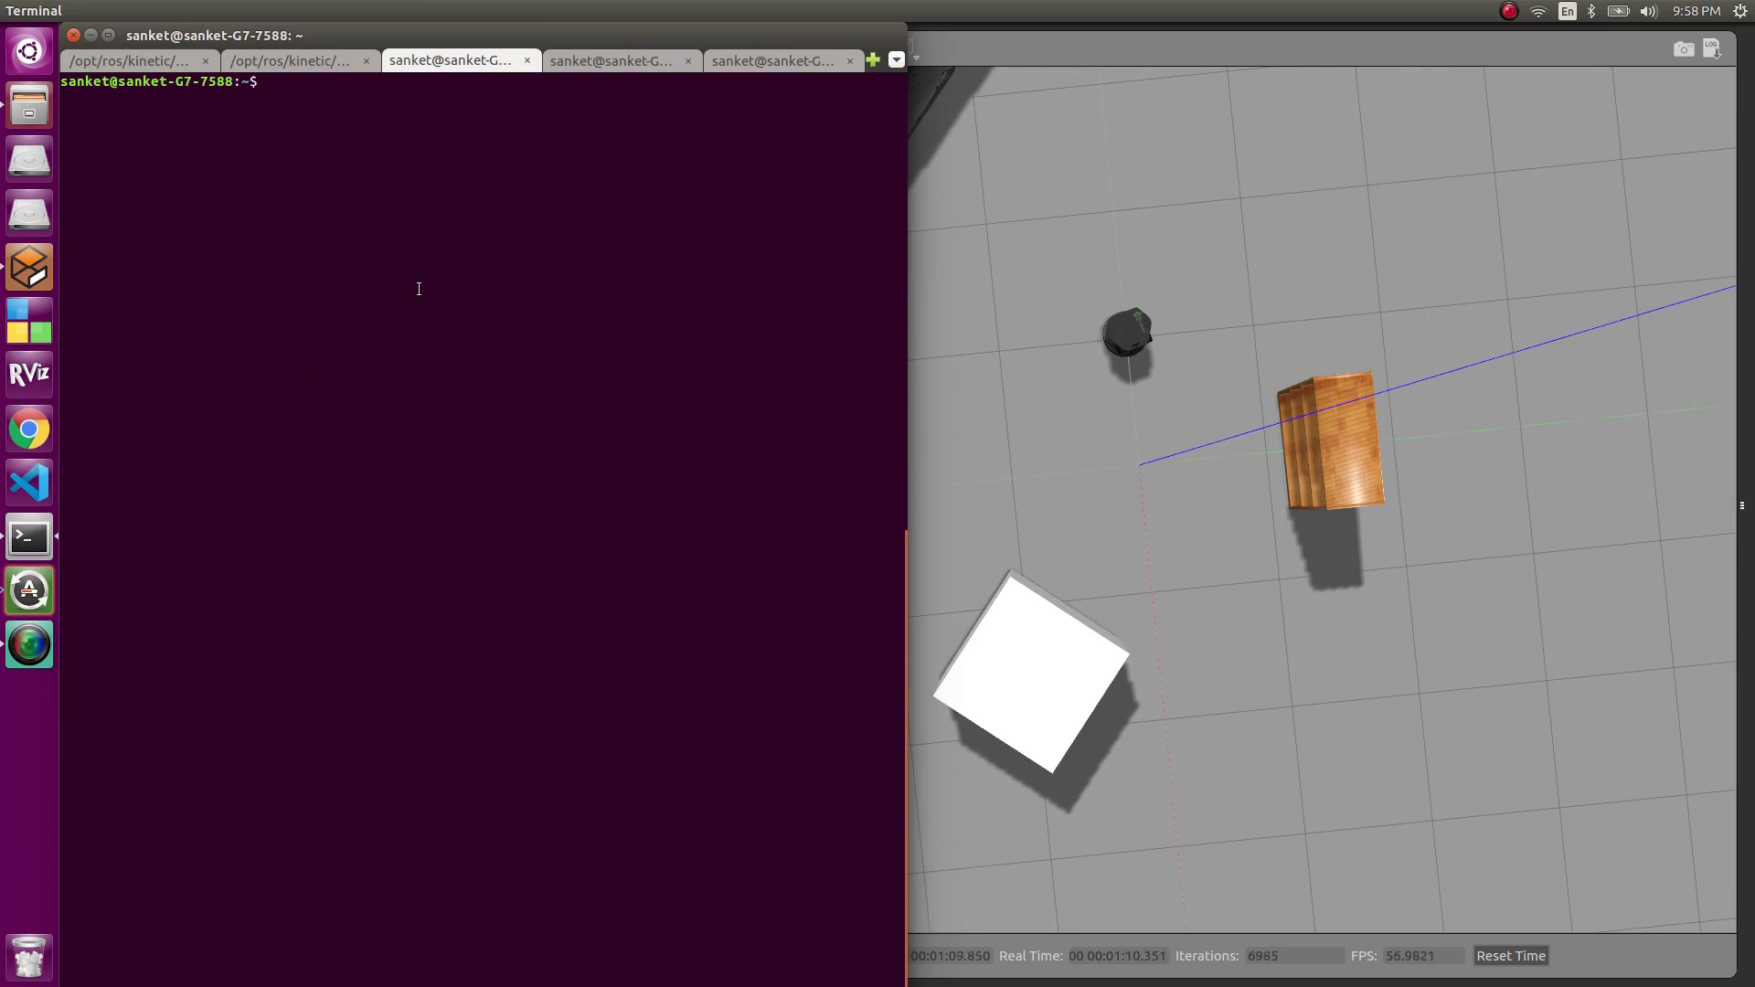
type("roslaunch turtlebot_gazebo ")
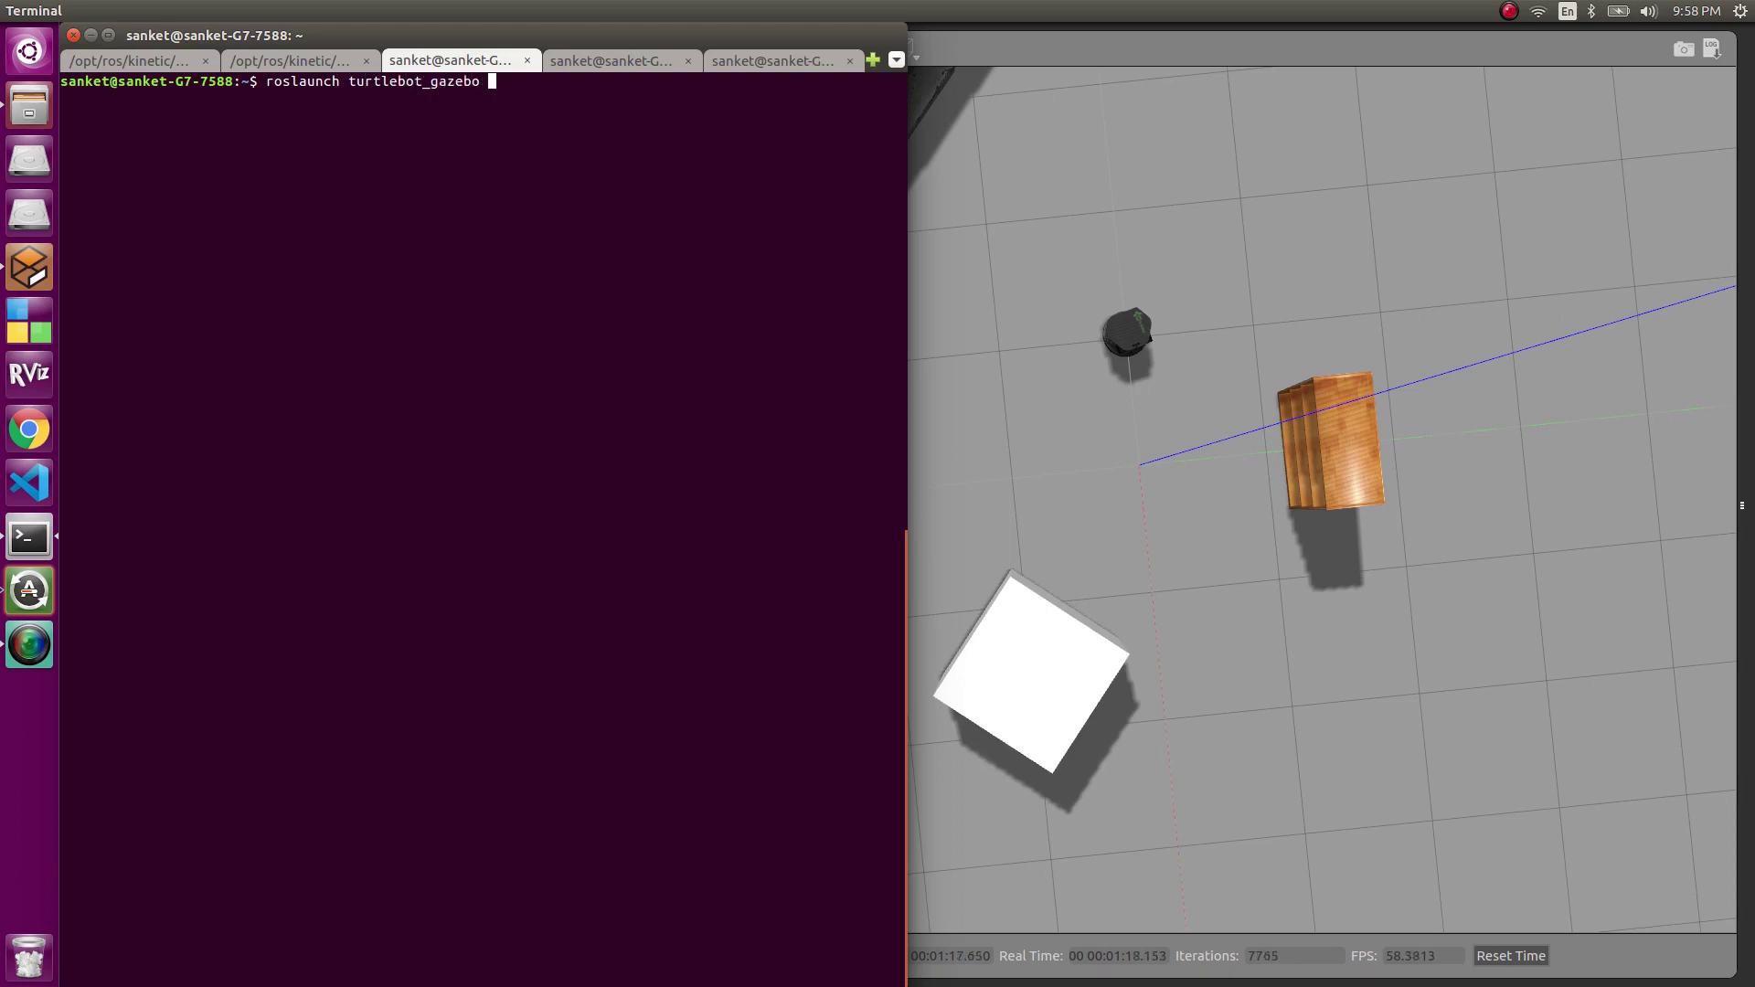
type("gm")
key("Tab")
key("Return")
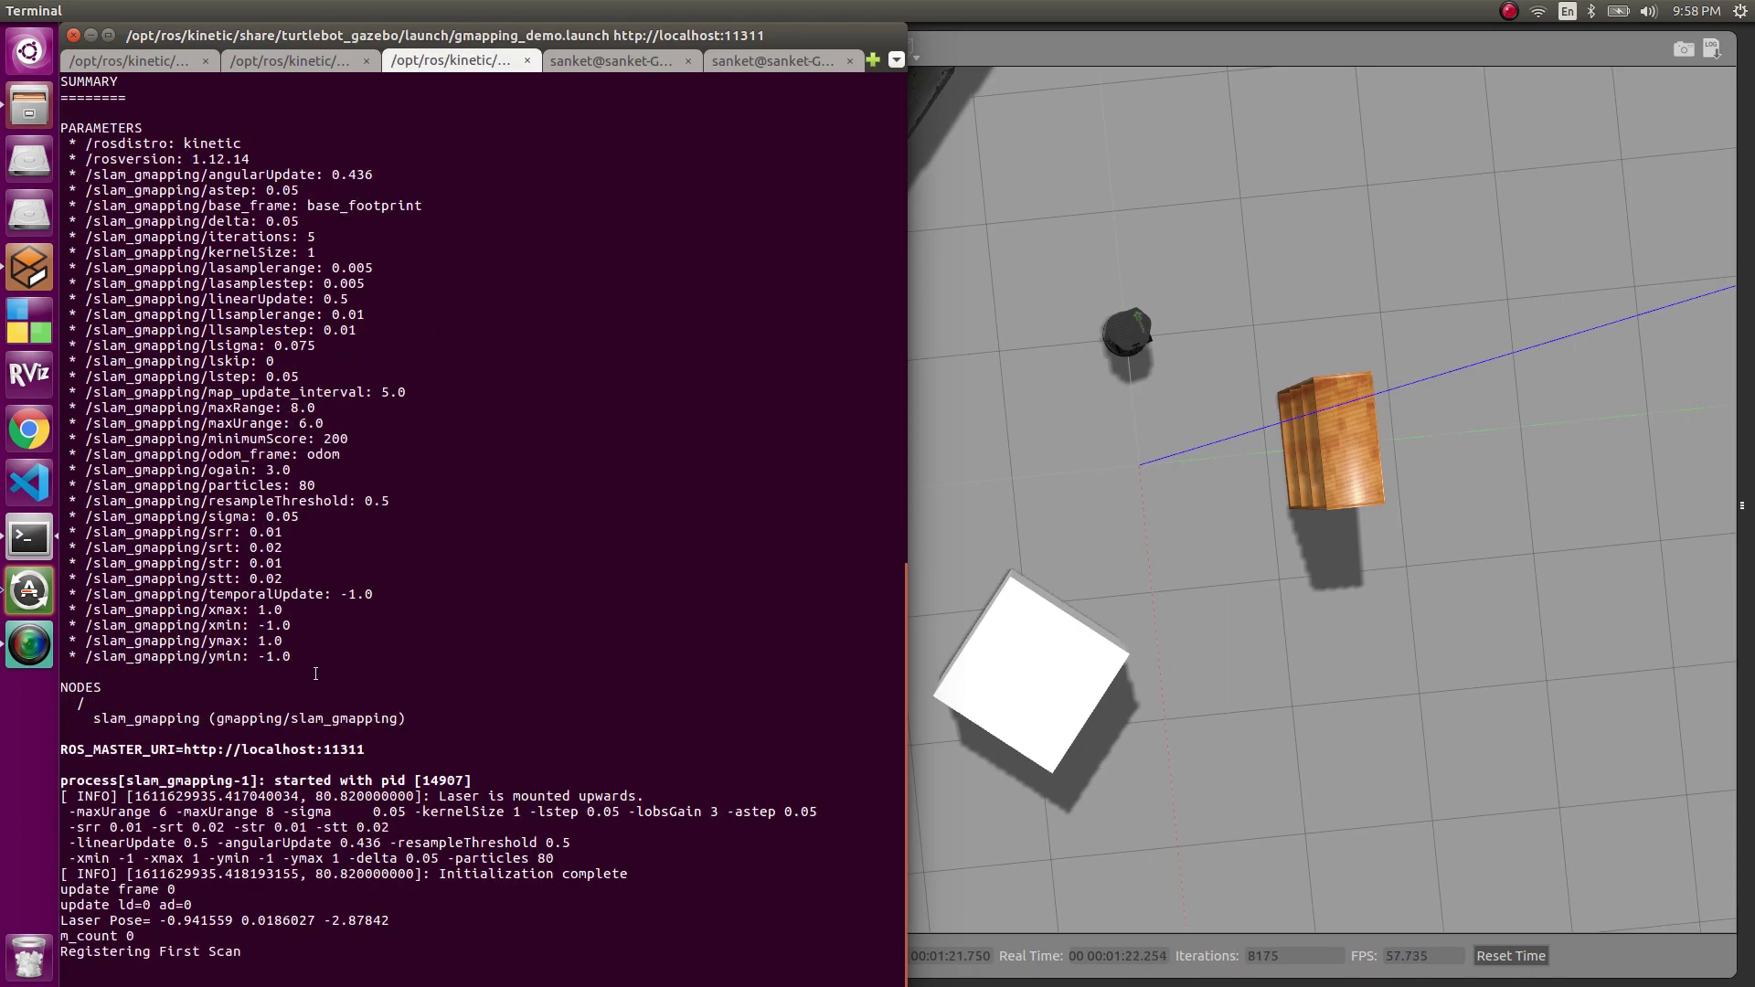
Step: Examine the slam_gmapping parameter list in the launch output, including the xmin, ymax and ymin map limits
left_click_drag(549, 678, 19, 371)
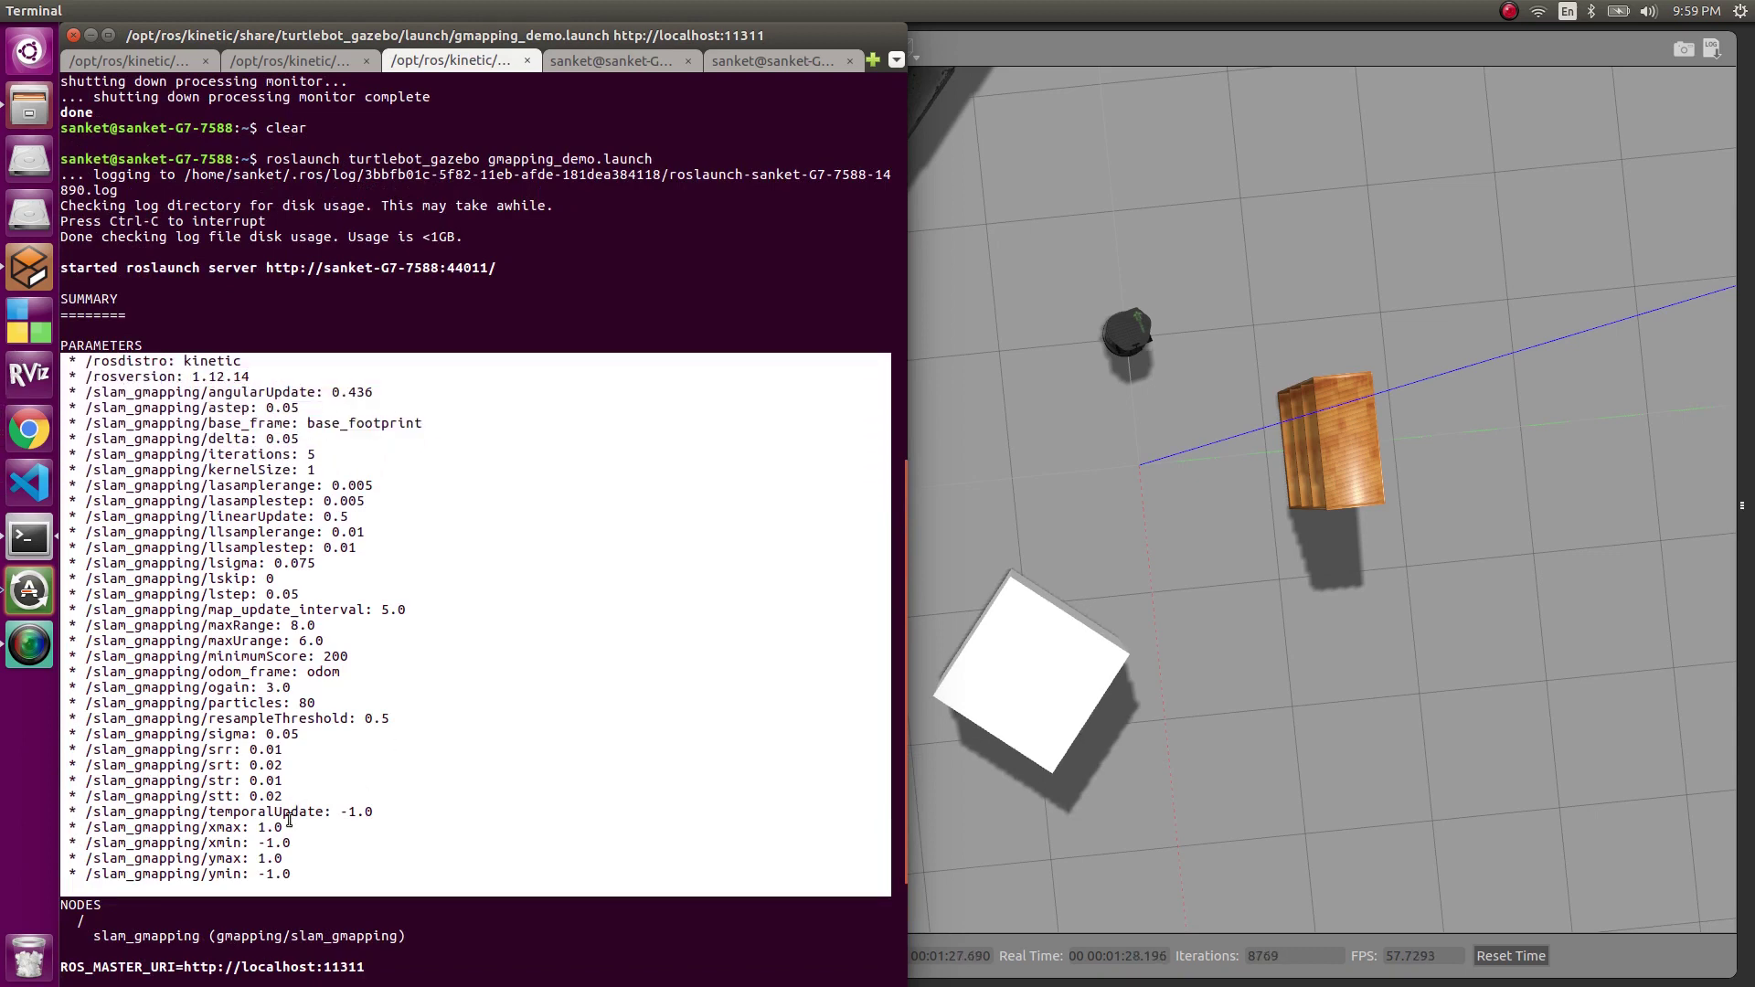
left_click(276, 850)
left_click_drag(295, 876, 70, 848)
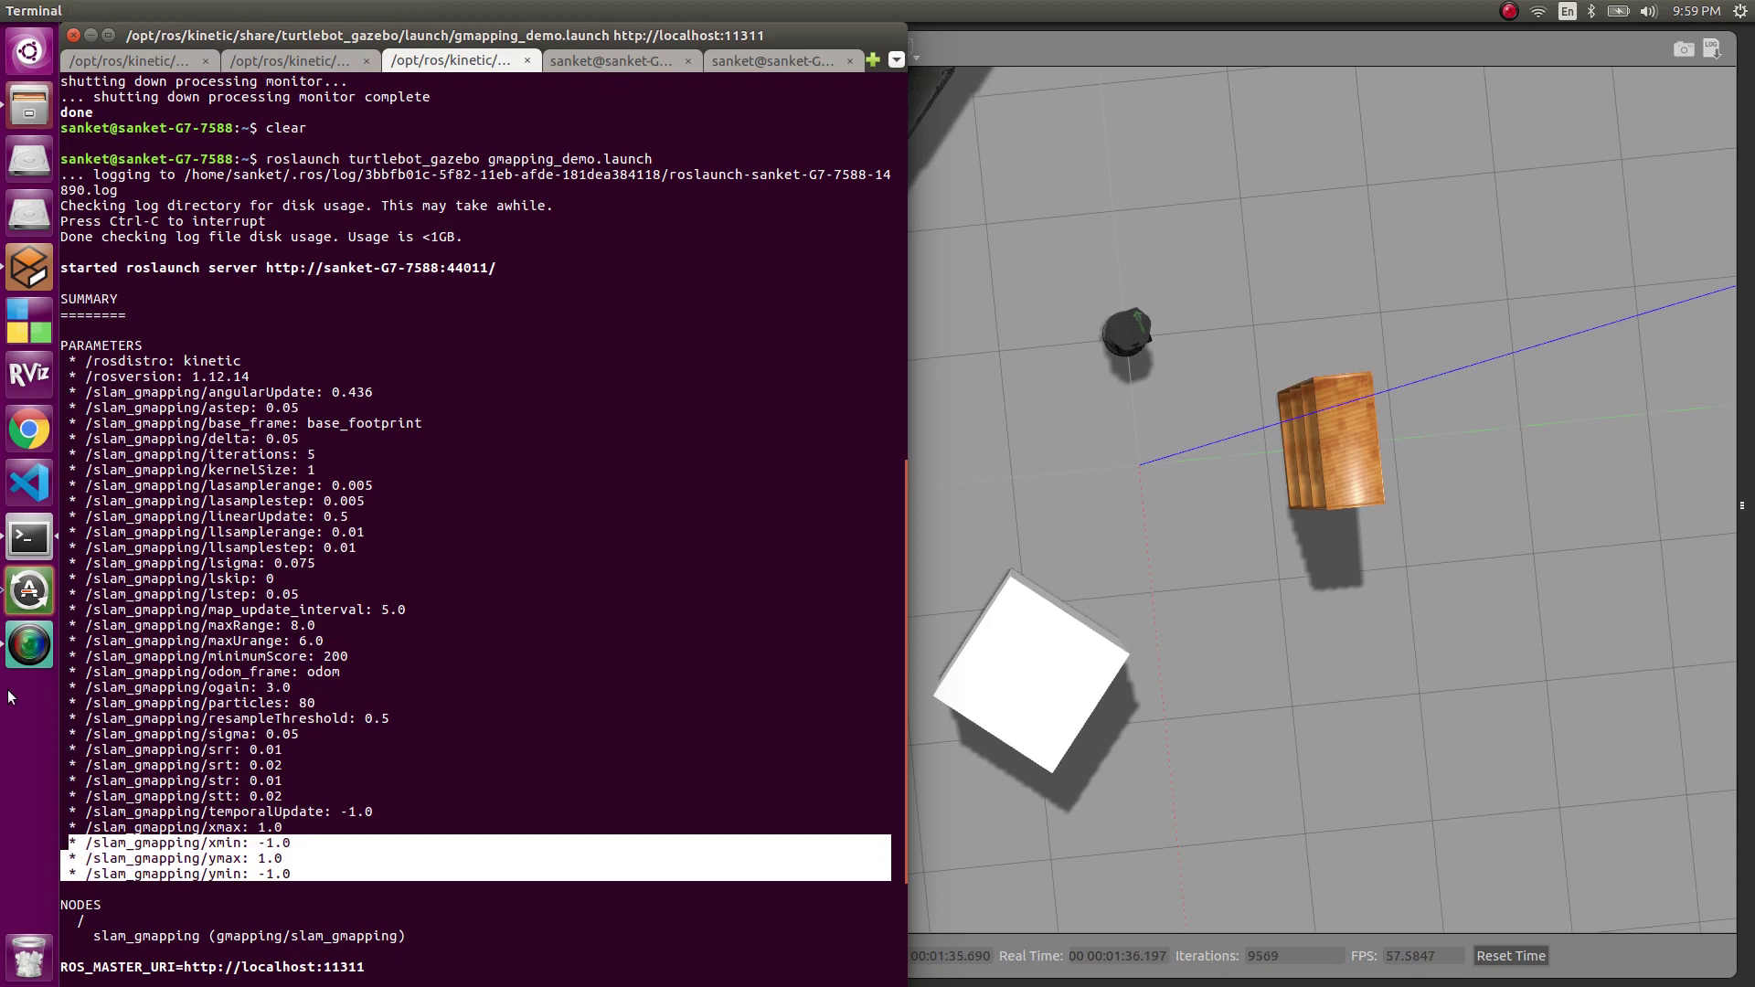
left_click(225, 692)
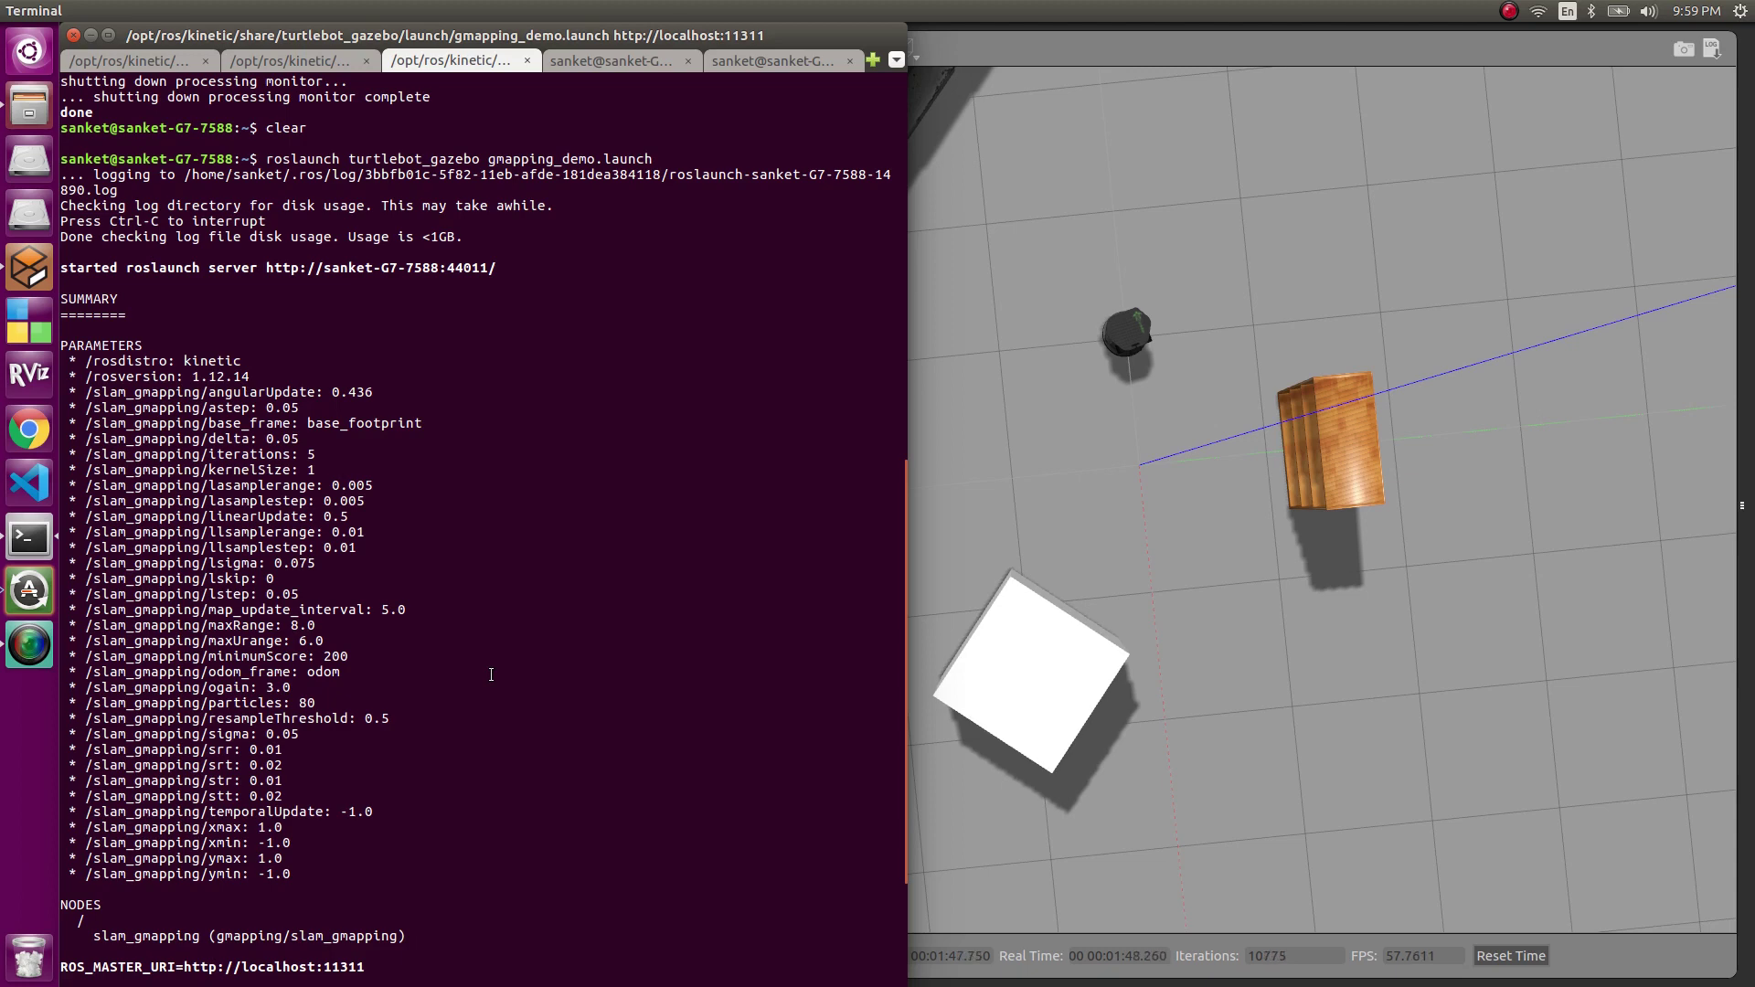
Step: Start RViz from the fourth terminal session with the rviz command
left_click(592, 57)
type("rviz")
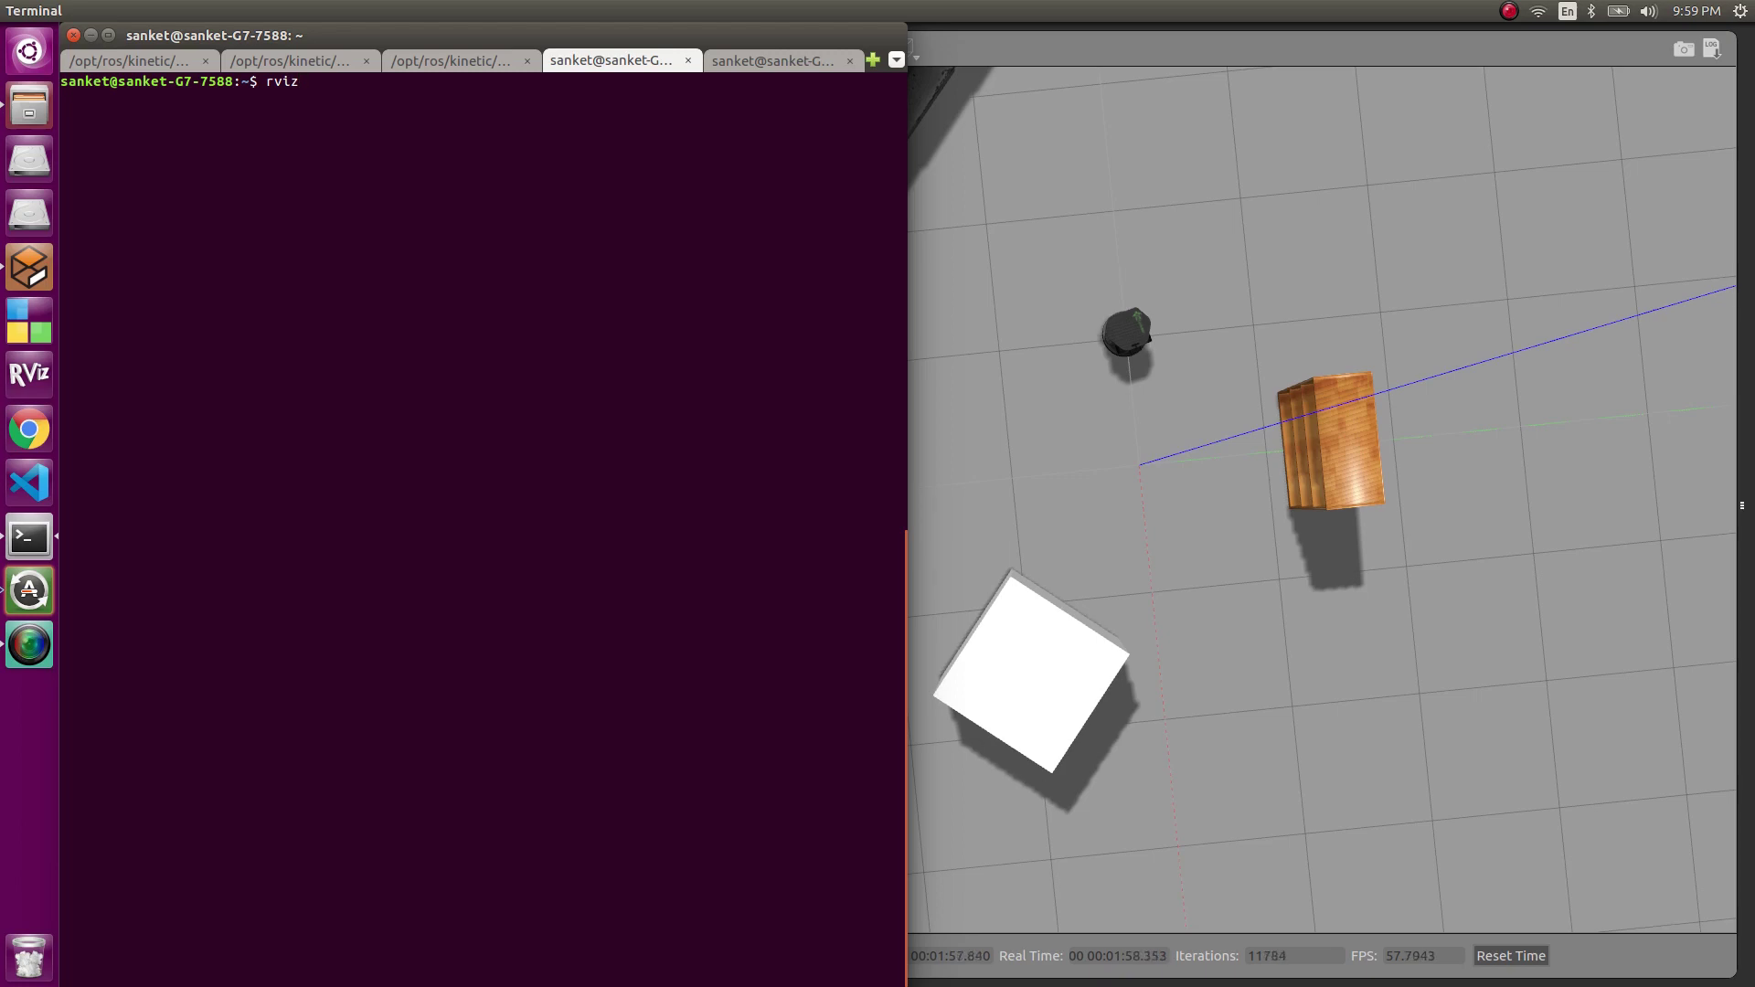
key("Return")
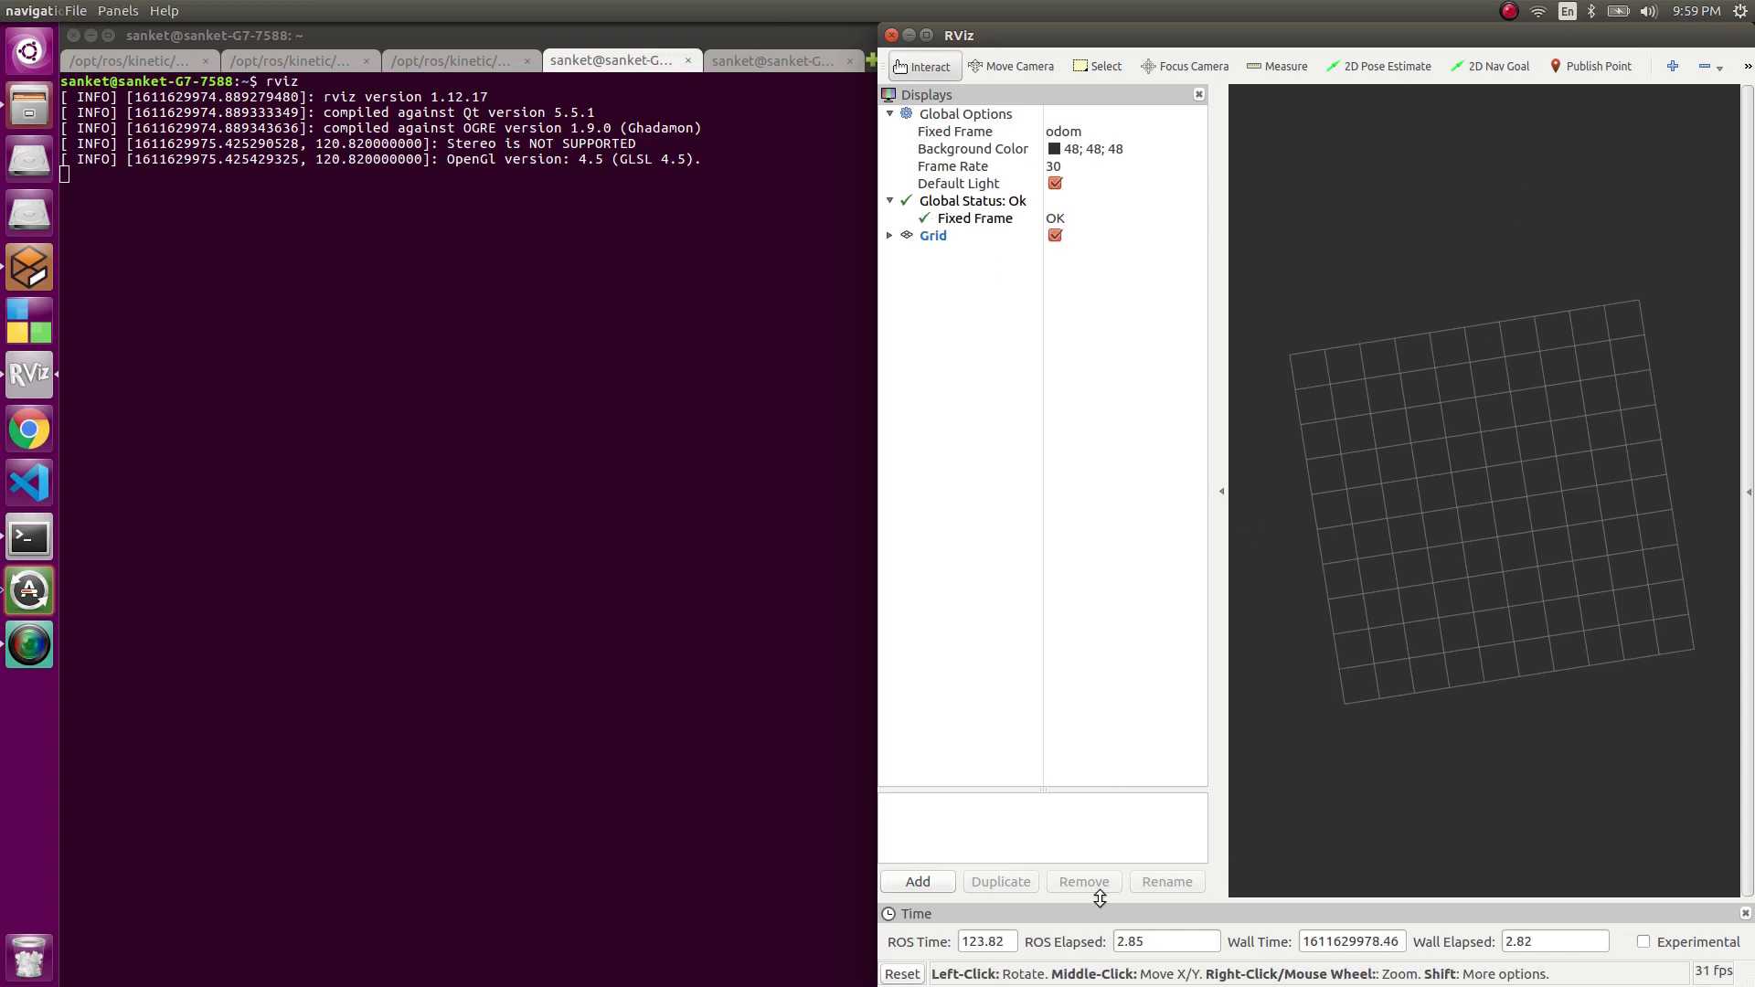
Step: Add a Map display to the RViz visualization
left_click(936, 883)
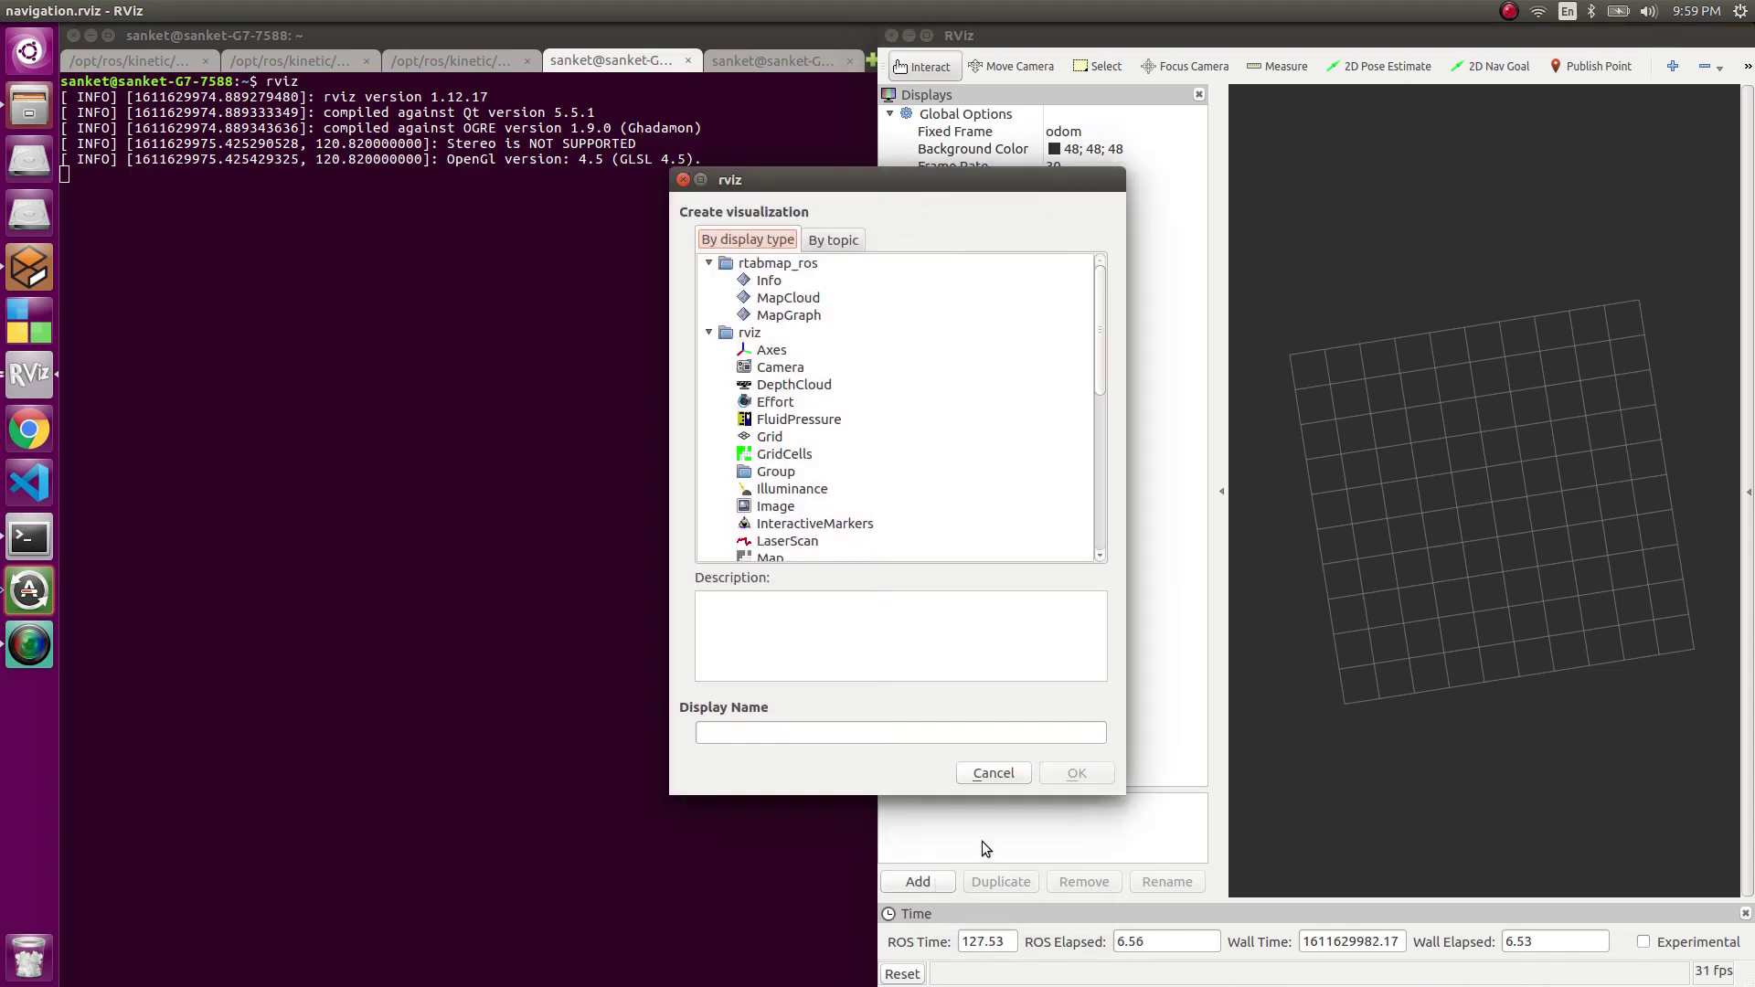
scroll(773, 529, "down", 5)
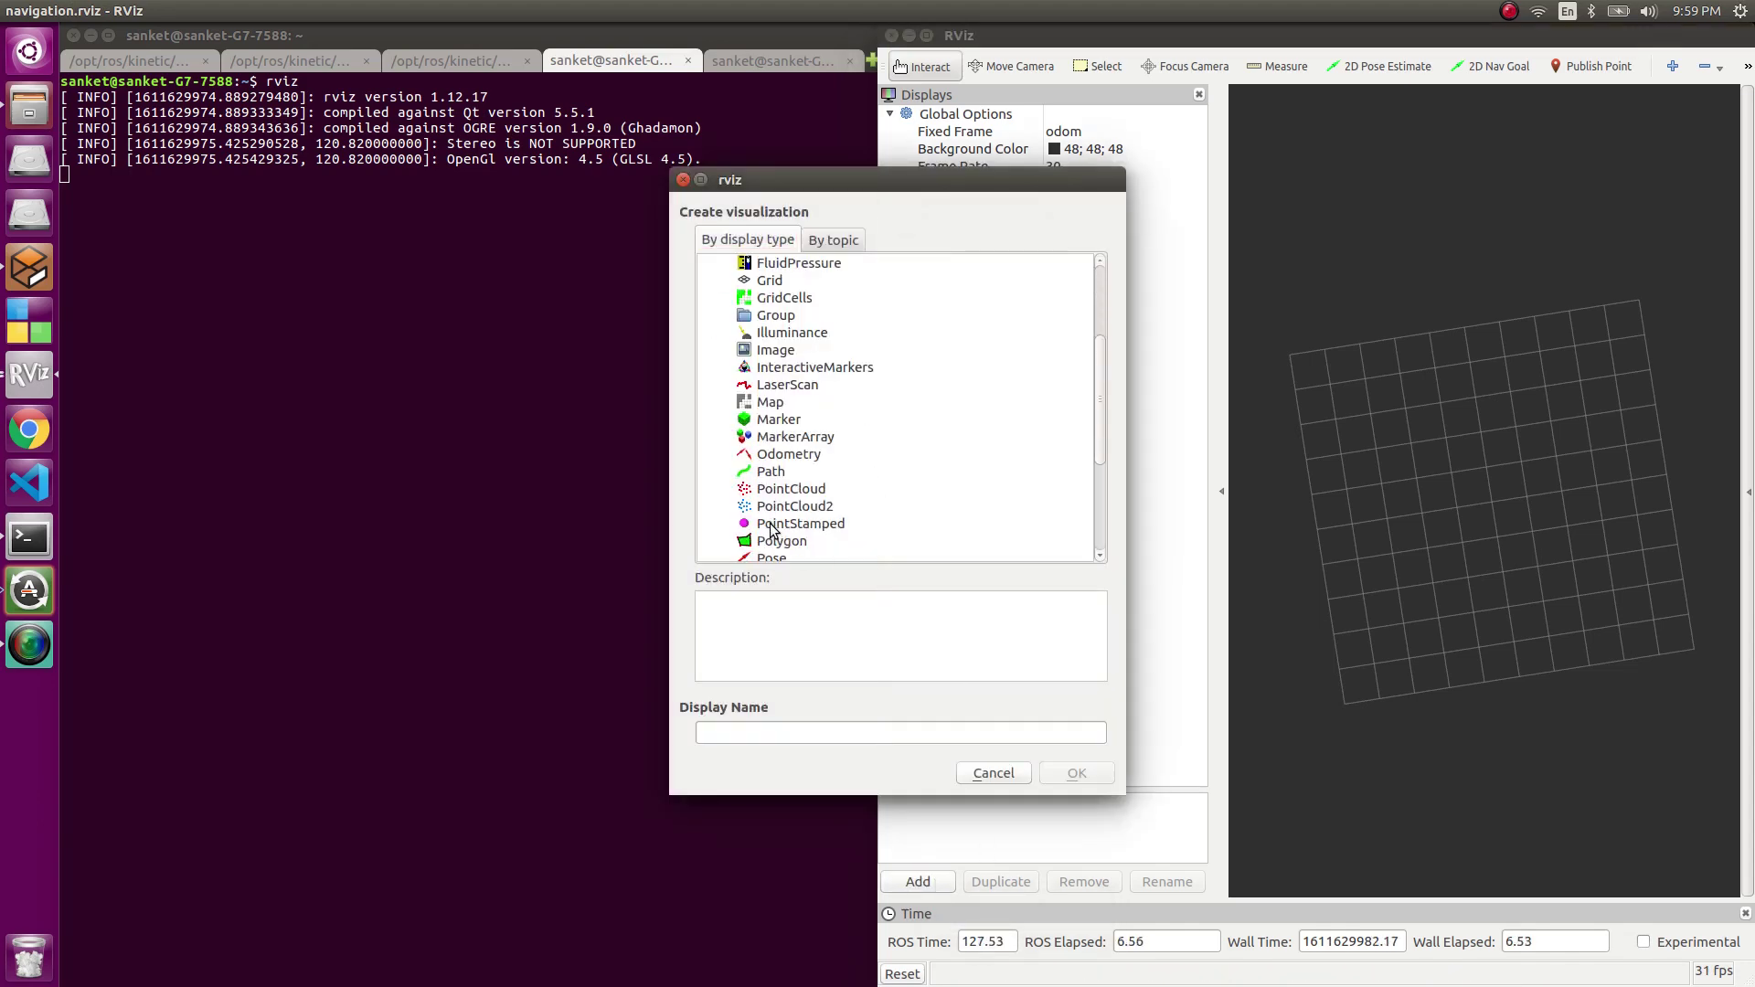
left_click(778, 404)
key("Return")
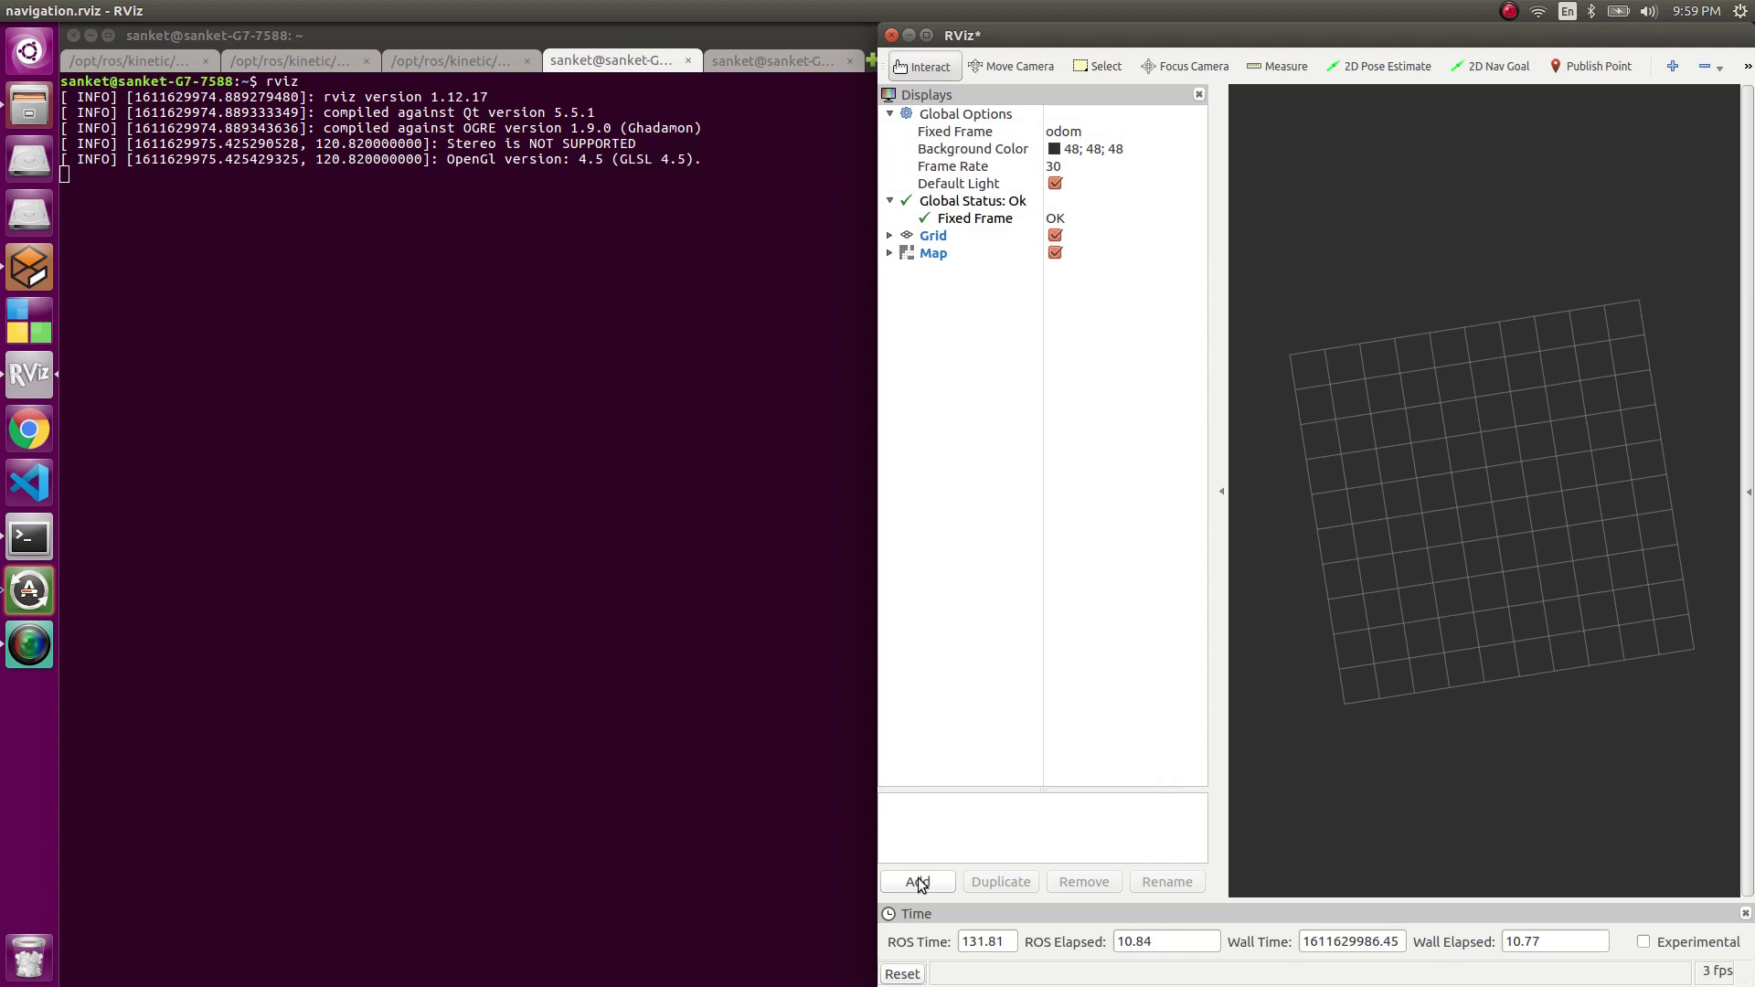
Step: Add a RobotModel display to the RViz visualization and inspect the robot on the grid
left_click(918, 882)
scroll(881, 459, "down", 5)
scroll(869, 465, "down", 3)
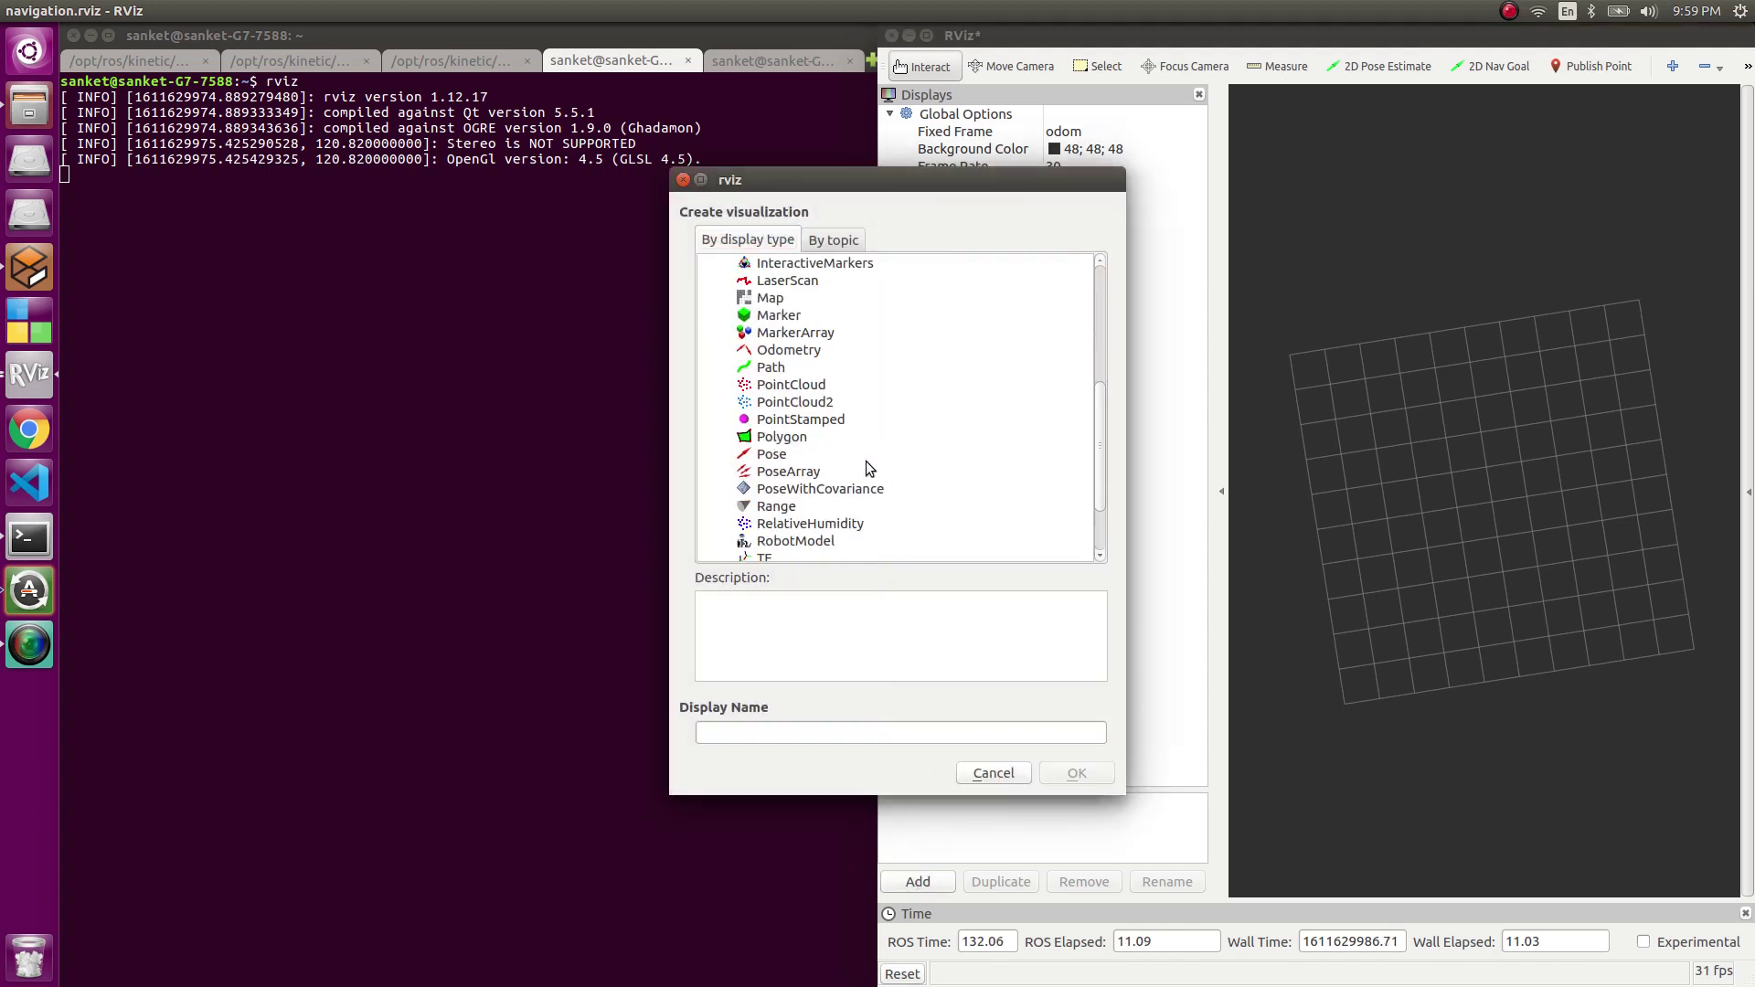
left_click(801, 489)
key("Return")
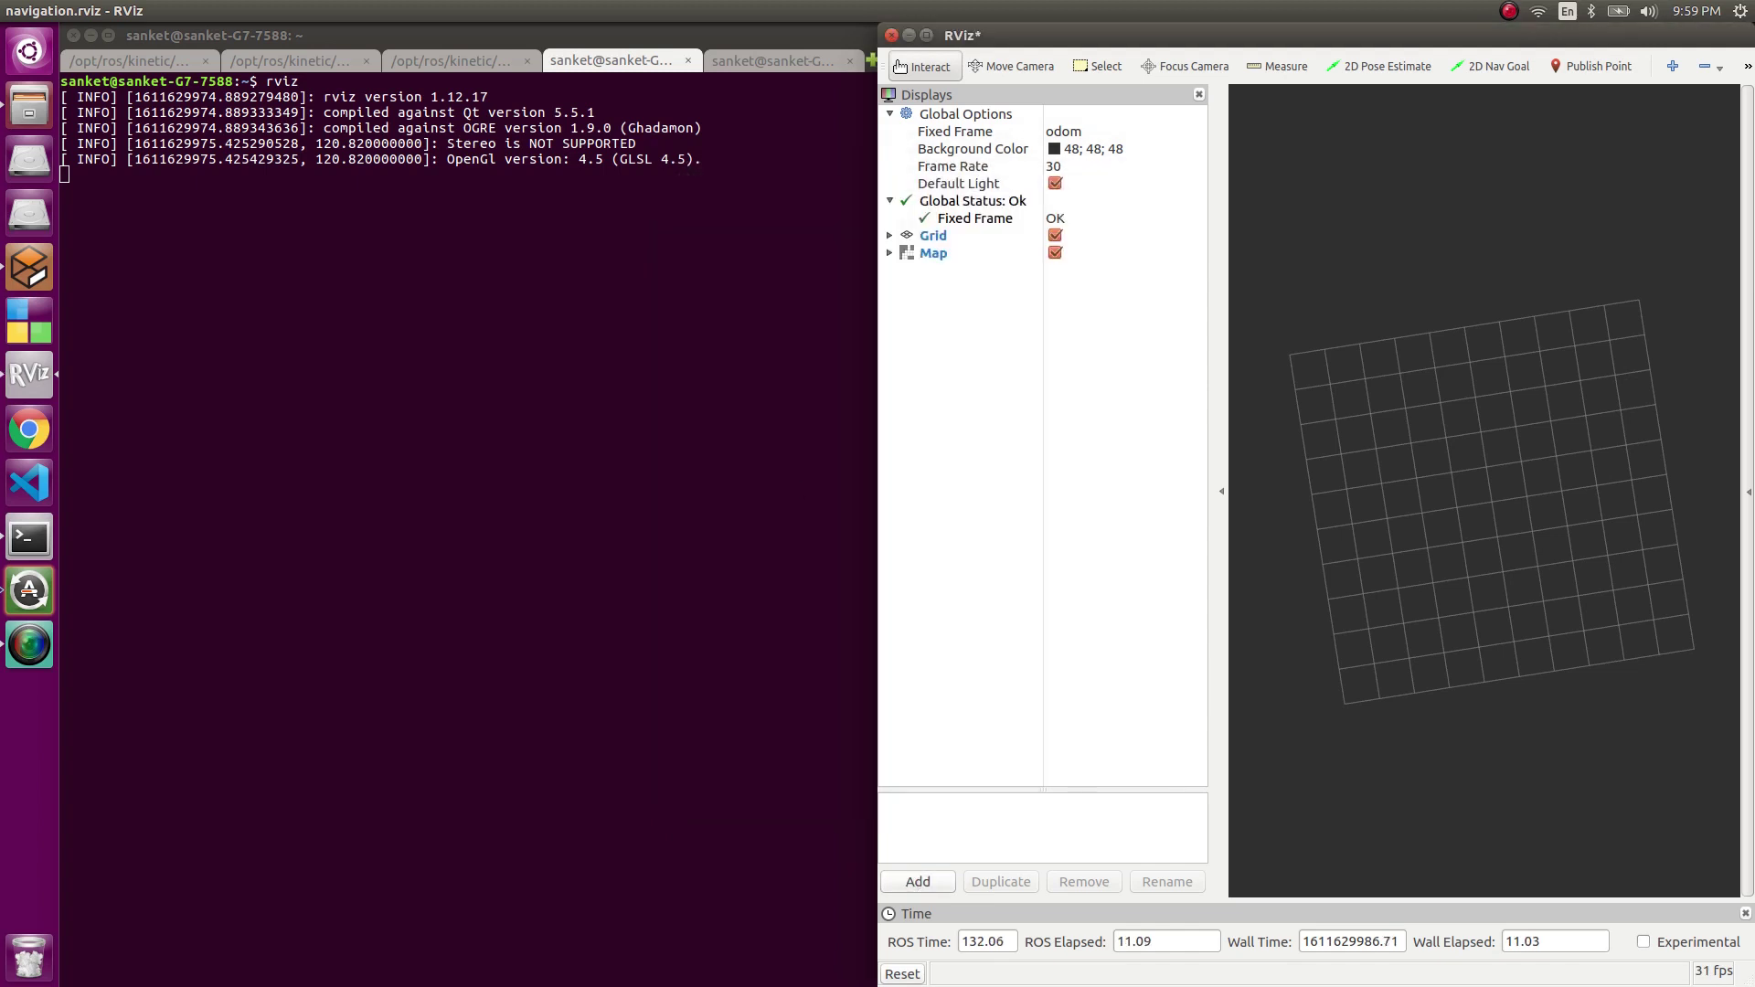
scroll(1501, 611, "up", 10)
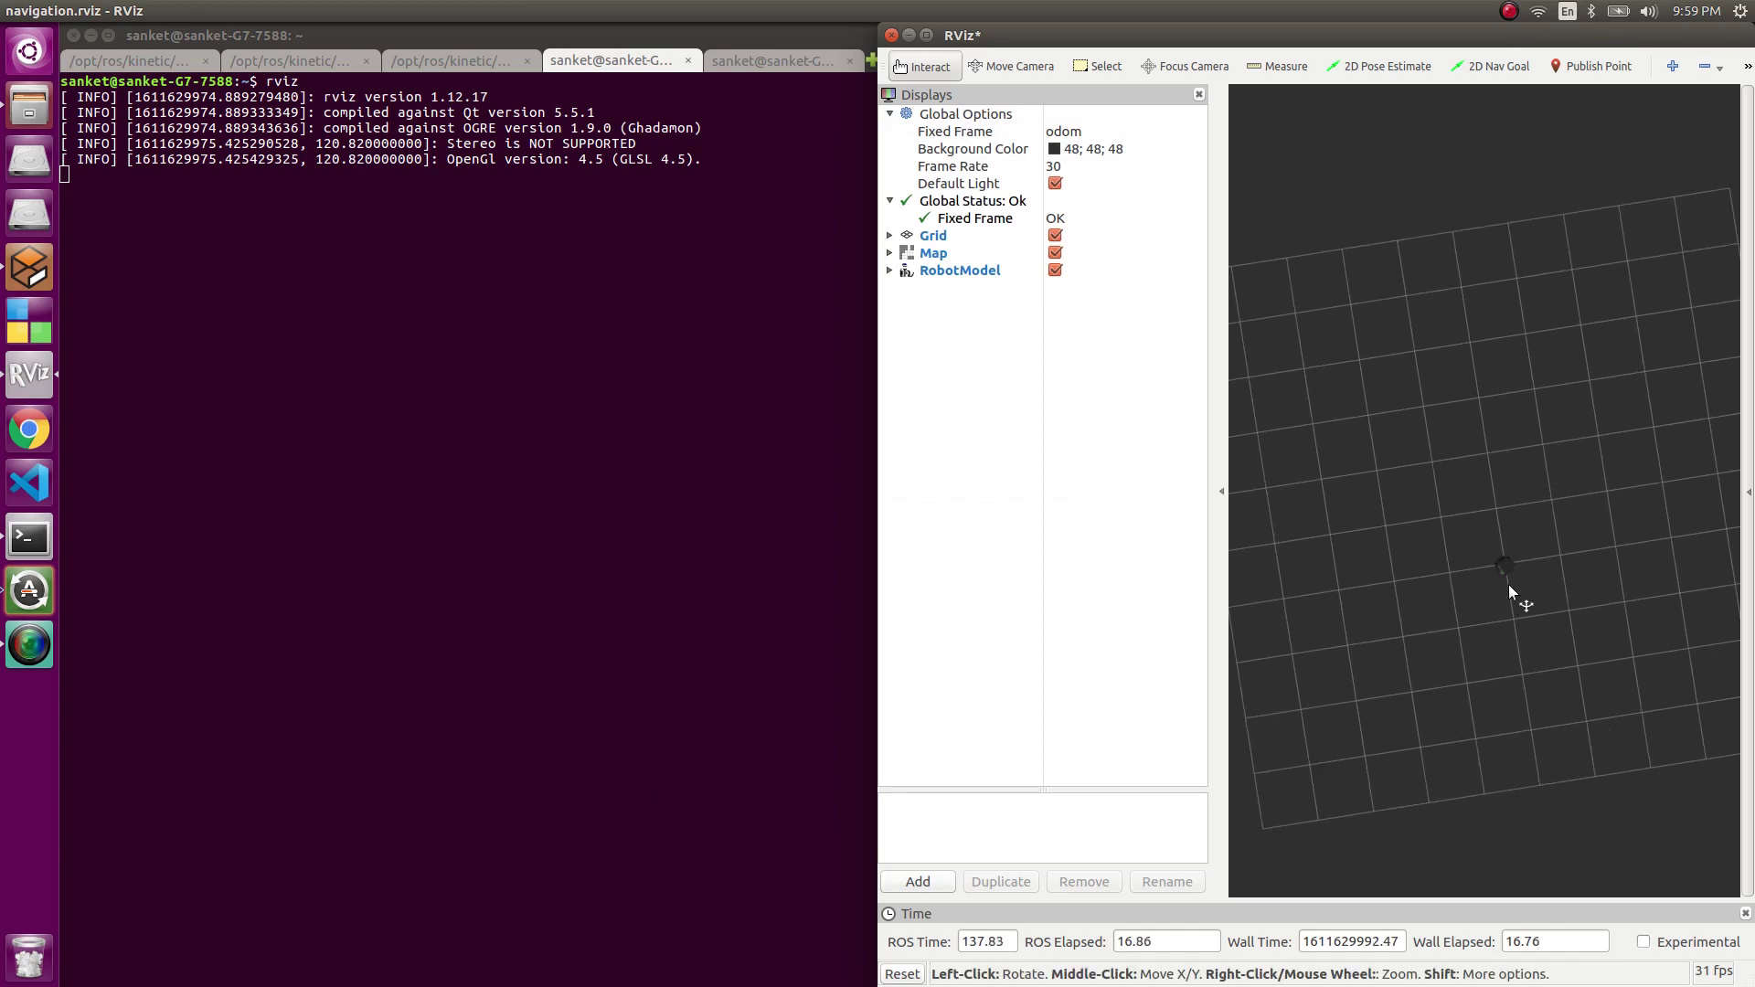
left_click_drag(1503, 578, 1511, 635)
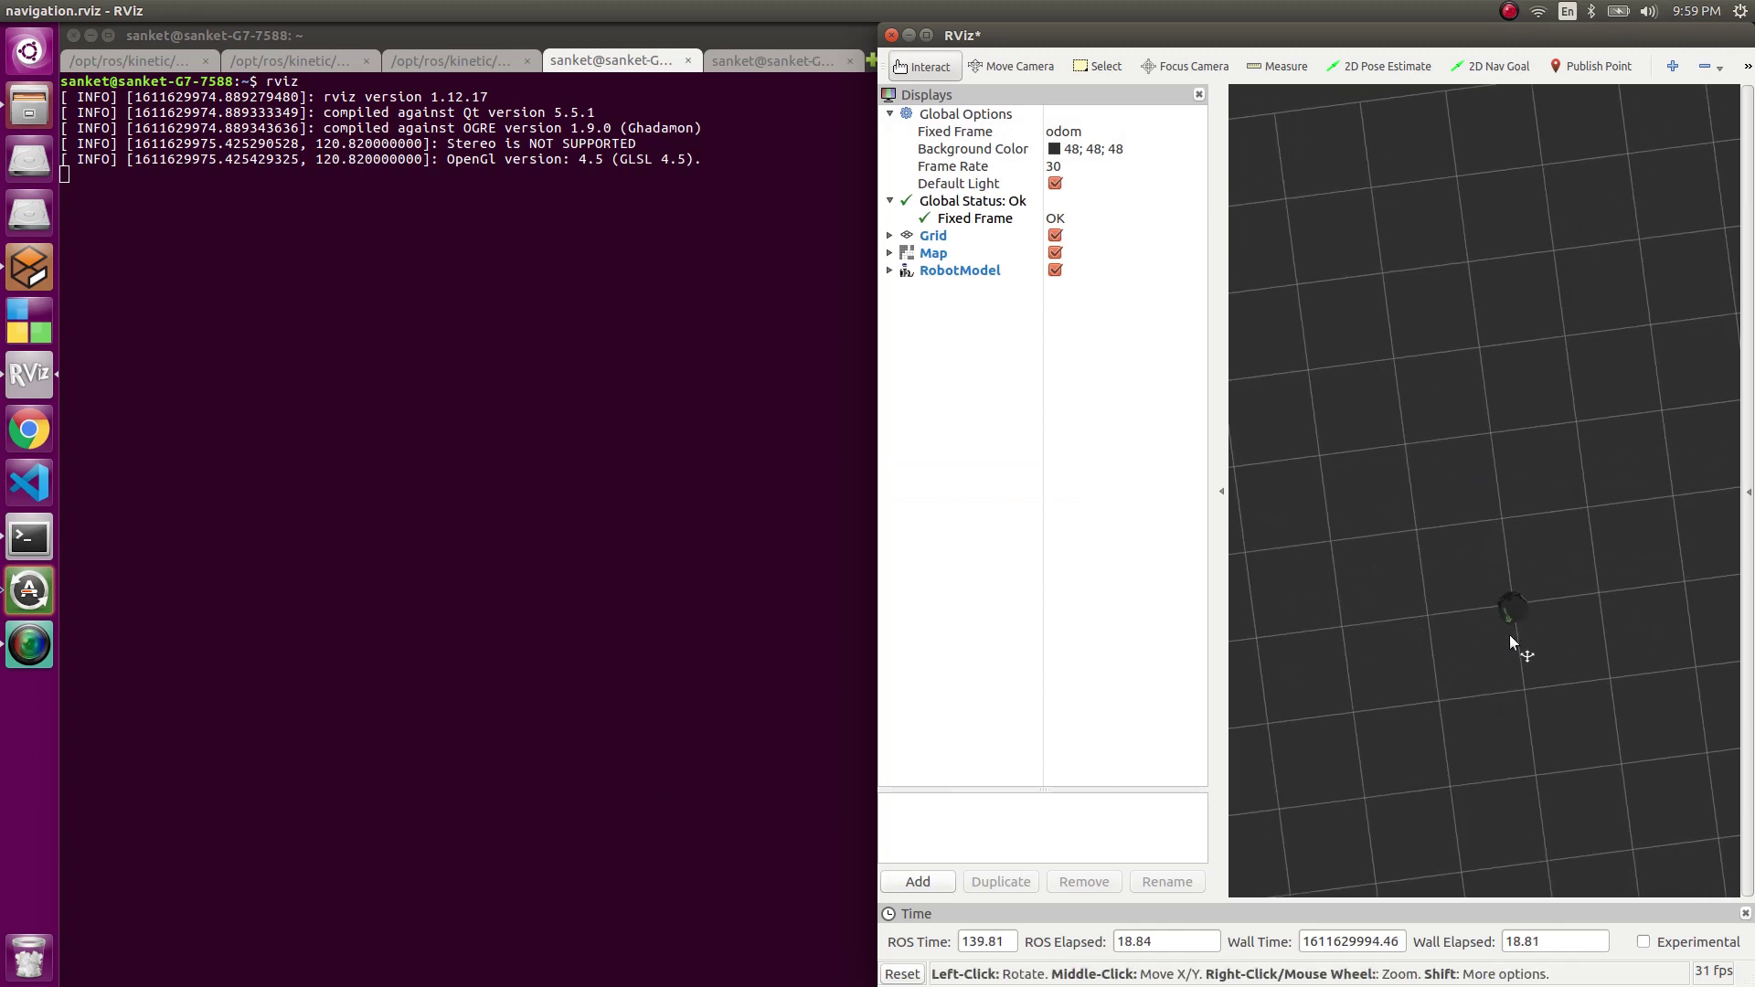
Step: Set the Map display's topic to /map and view the occupancy grid around the robot
left_click(890, 254)
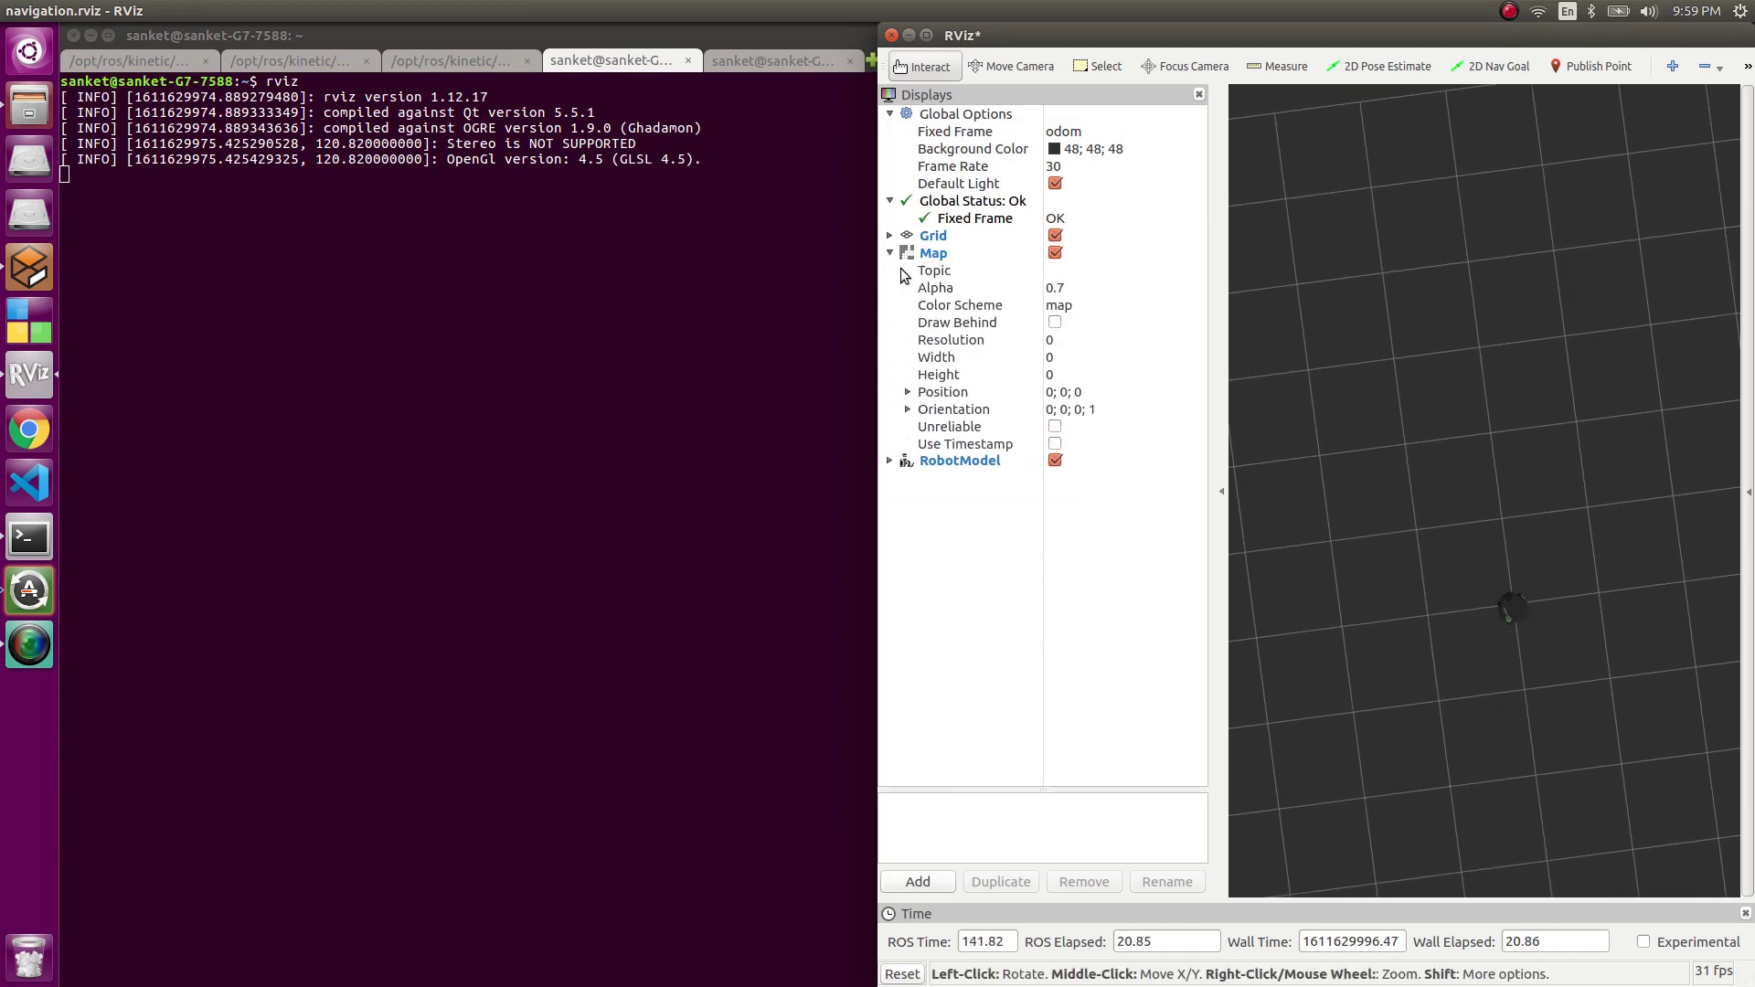
left_click(1034, 277)
left_click(1187, 270)
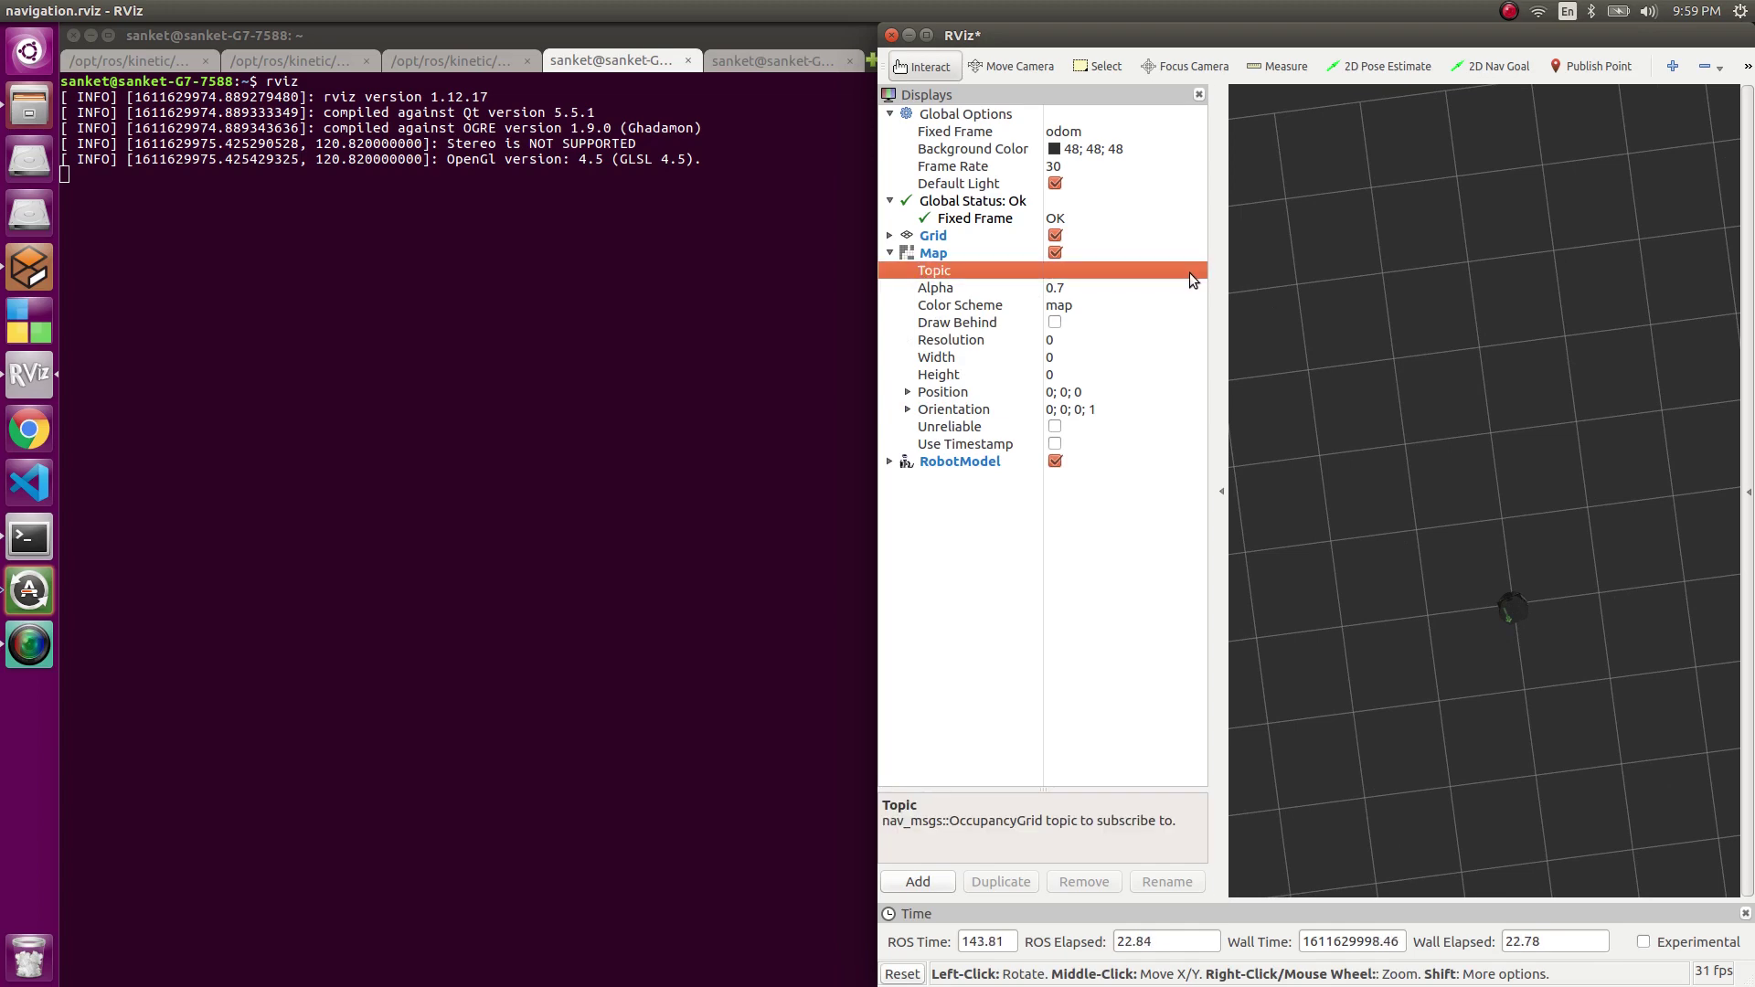
left_click(1194, 275)
left_click(1177, 276)
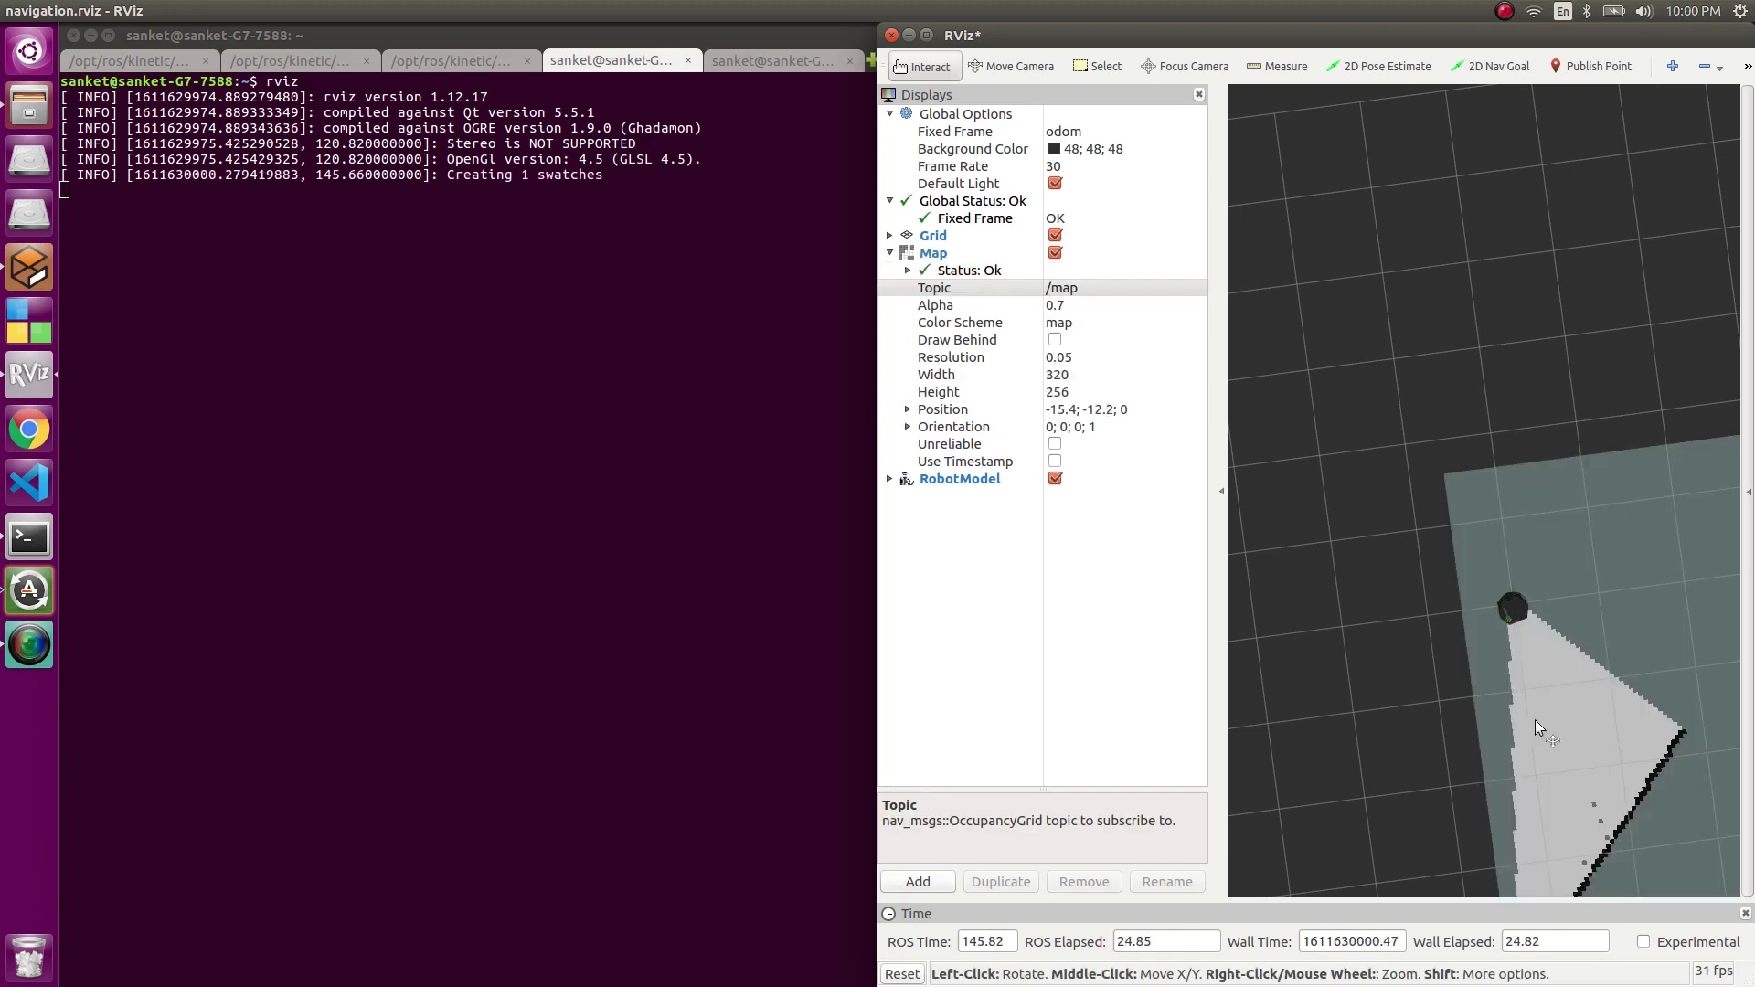
left_click_drag(1367, 494, 1749, 491)
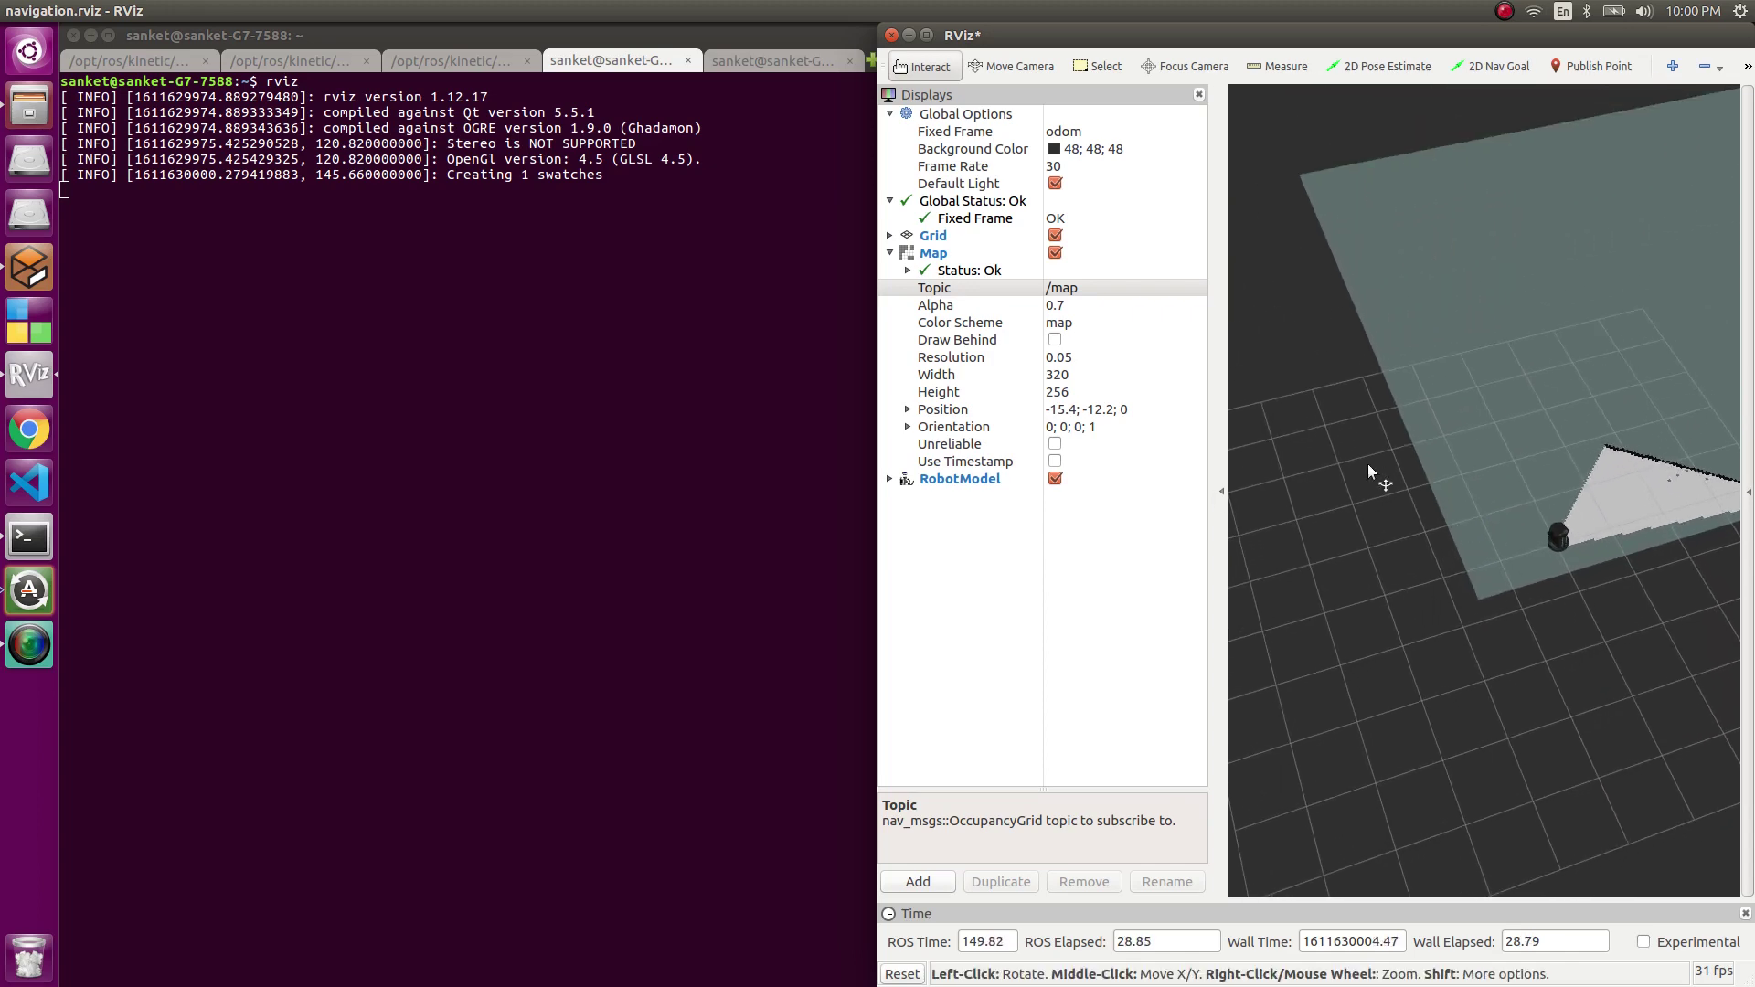
left_click_drag(1369, 467, 1368, 729)
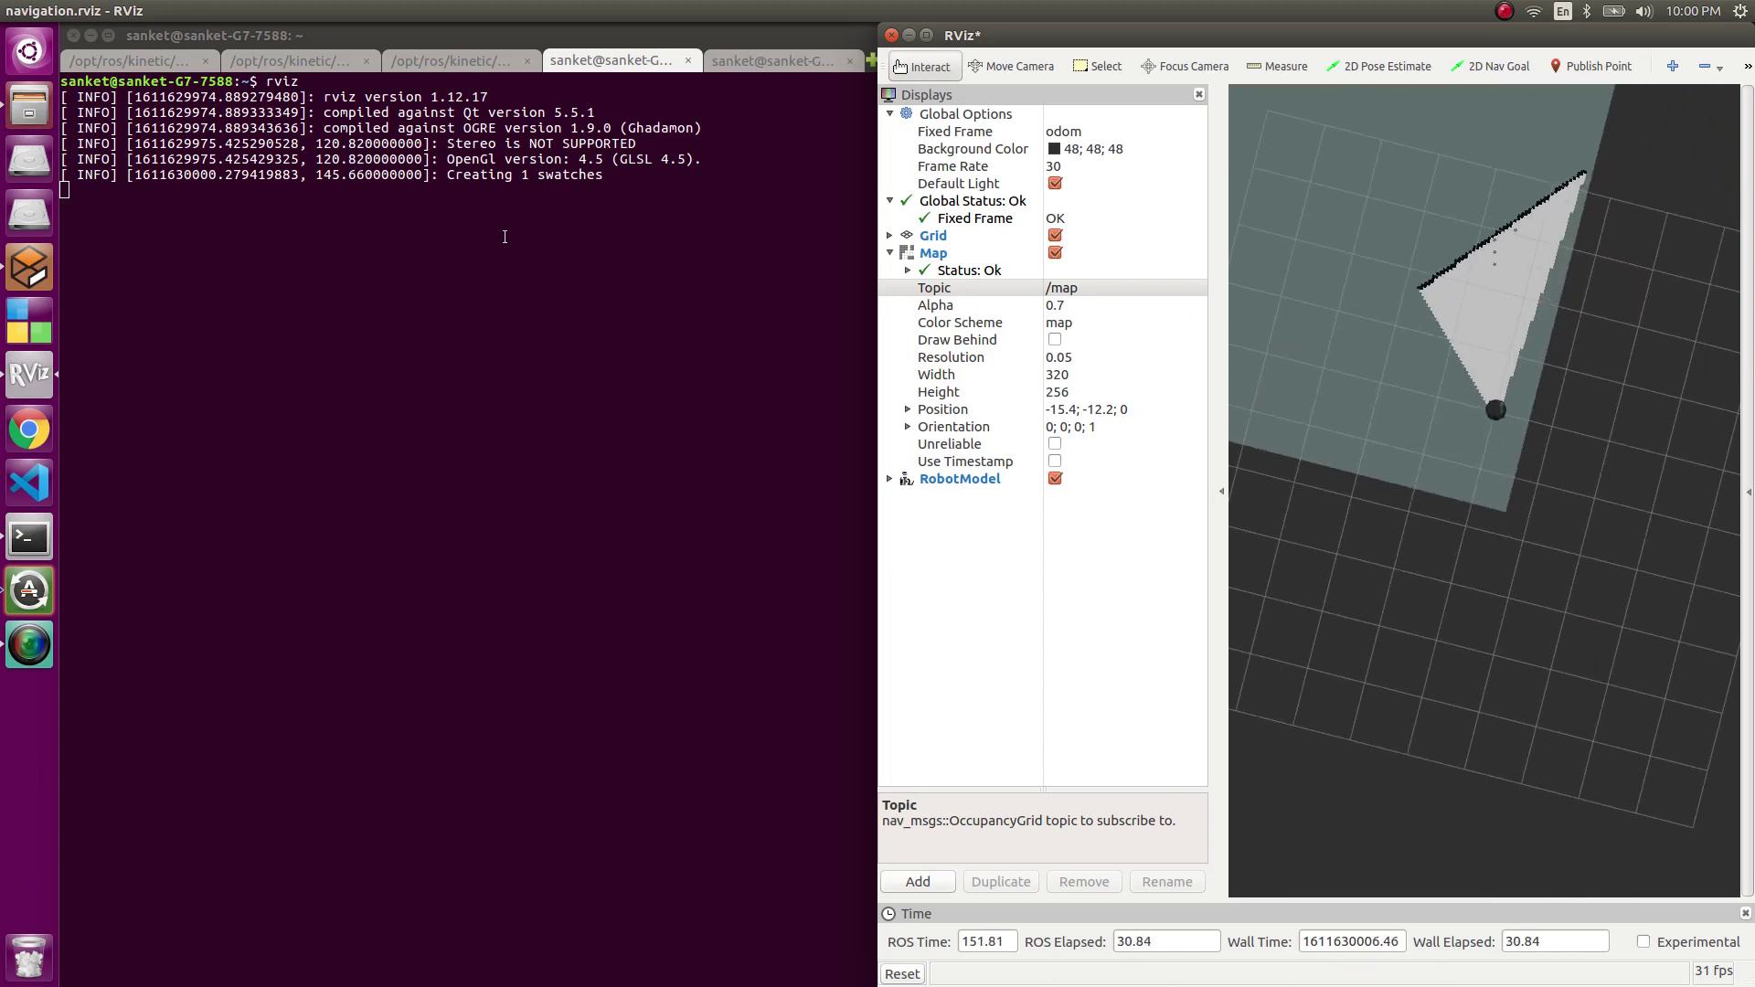
Step: Bring up the keyboard teleop session, shrink the terminal off the simulation, and fit Gazebo to the left half of the desktop beside RViz
left_click(319, 64)
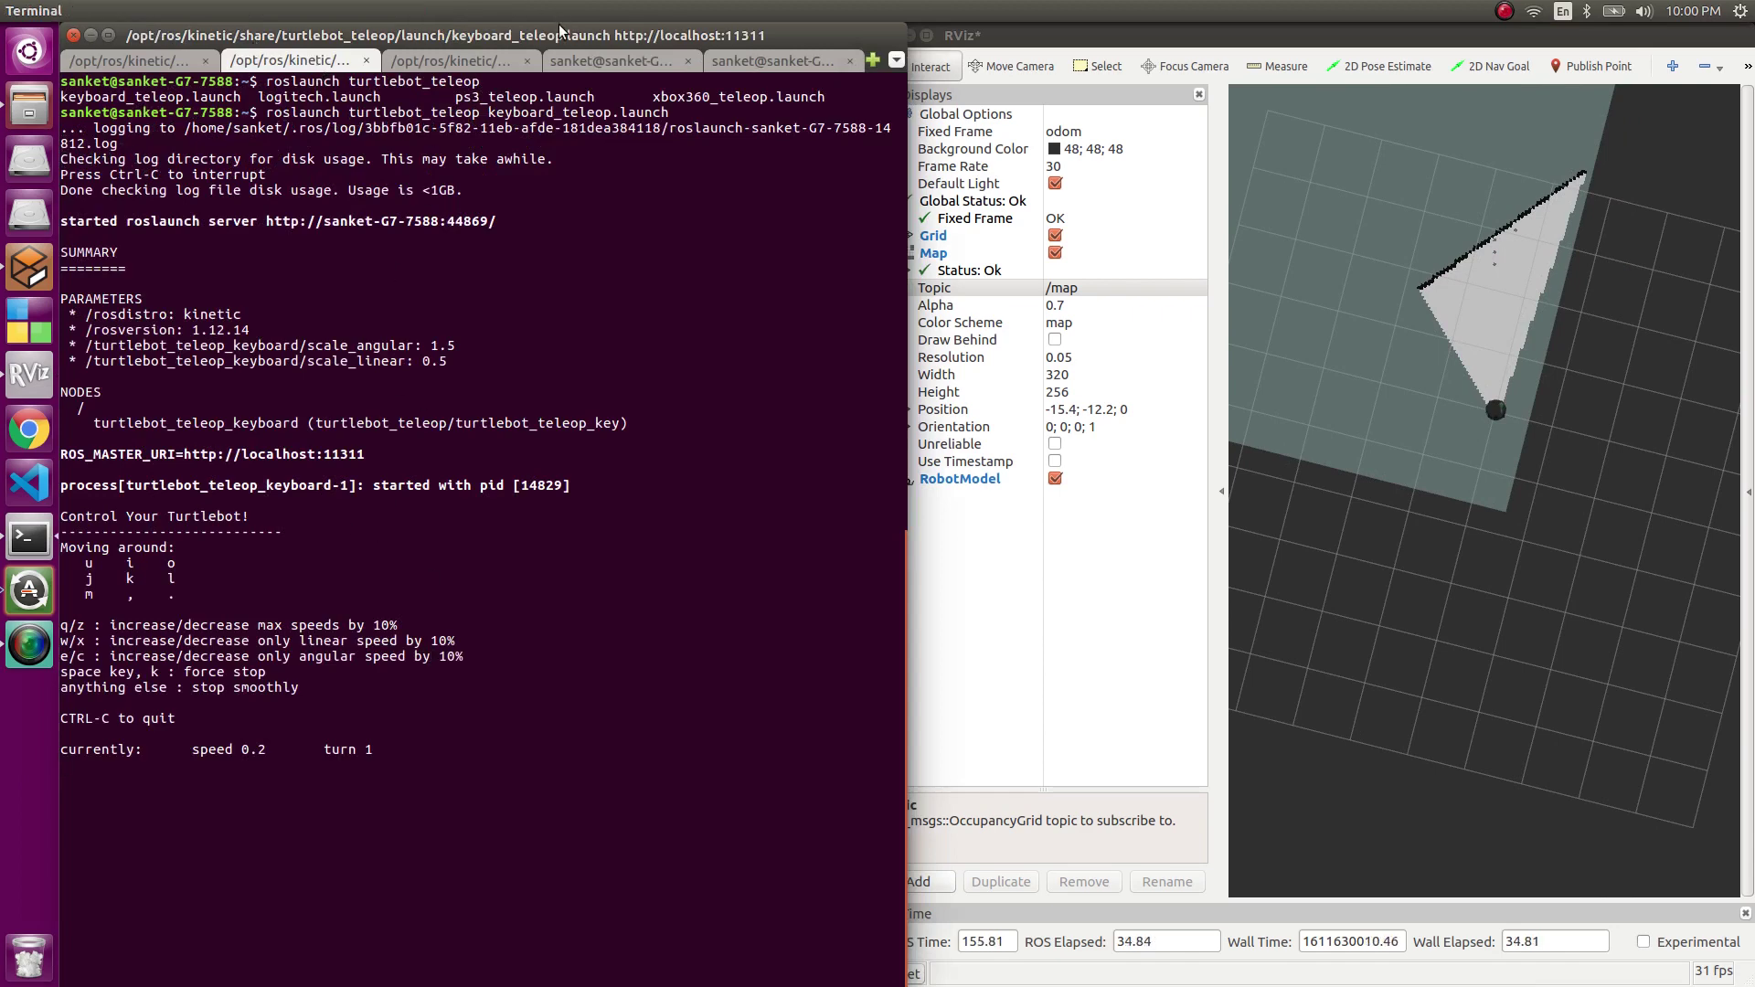
left_click_drag(560, 29, 553, 761)
left_click(582, 436)
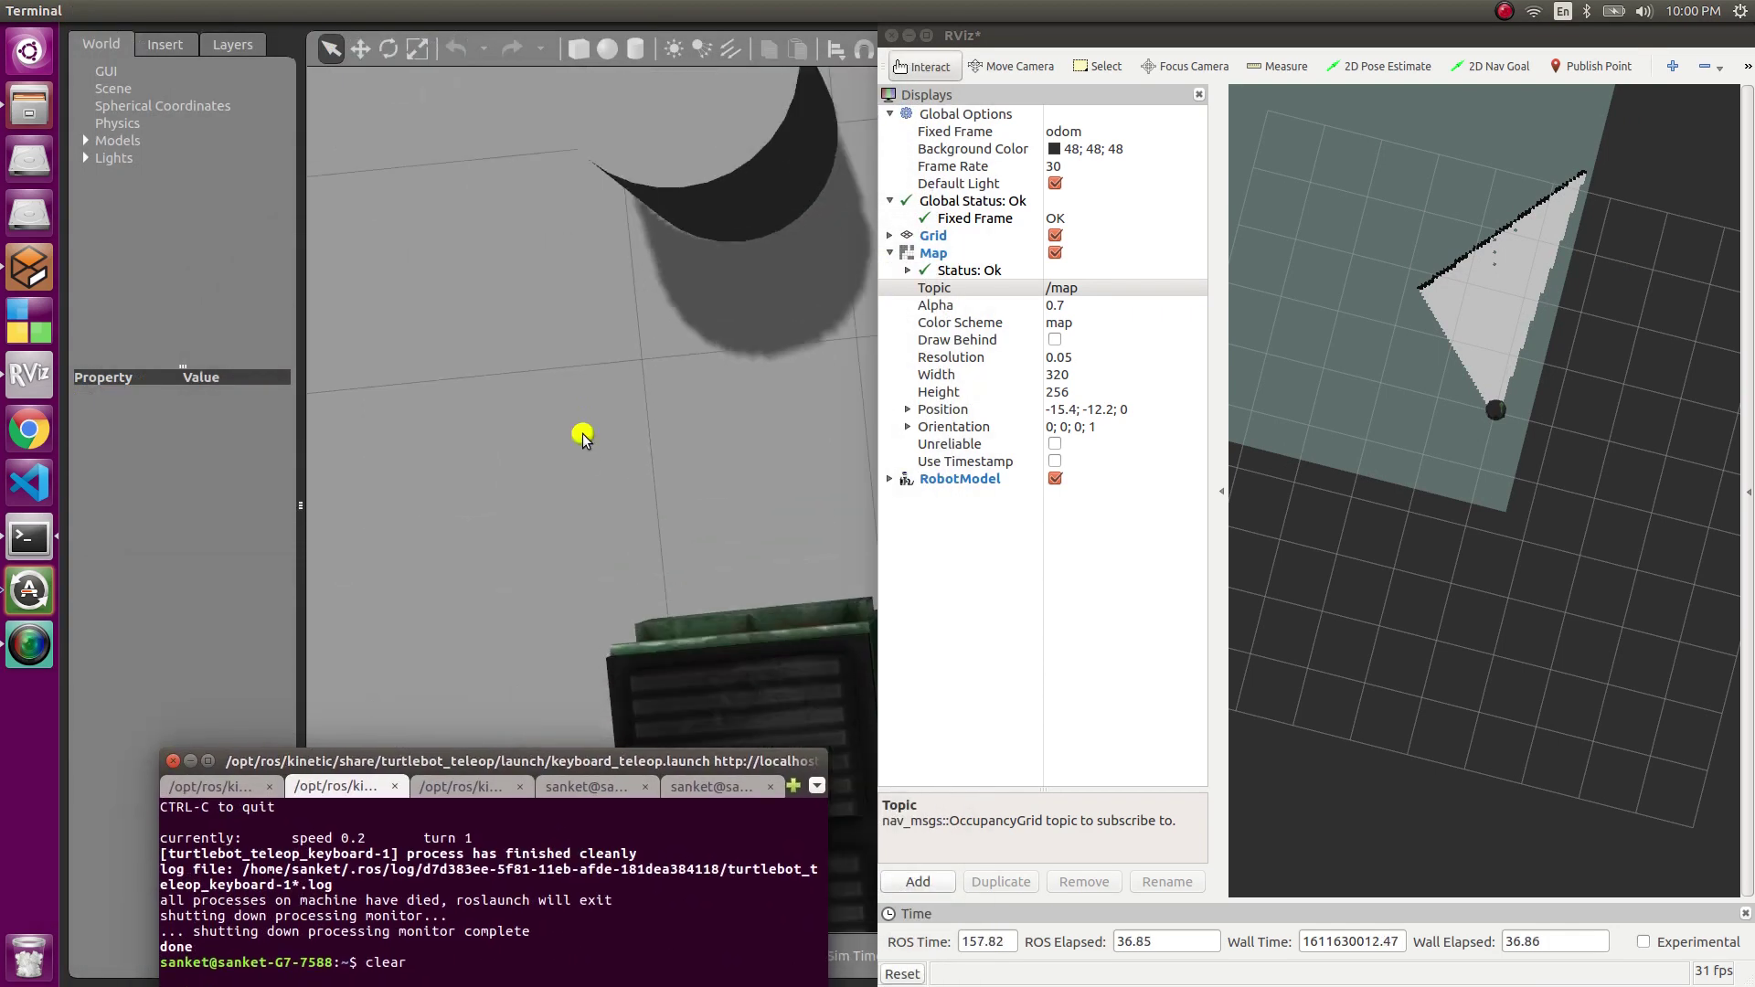
scroll(583, 436, "down", 5)
left_click(534, 7)
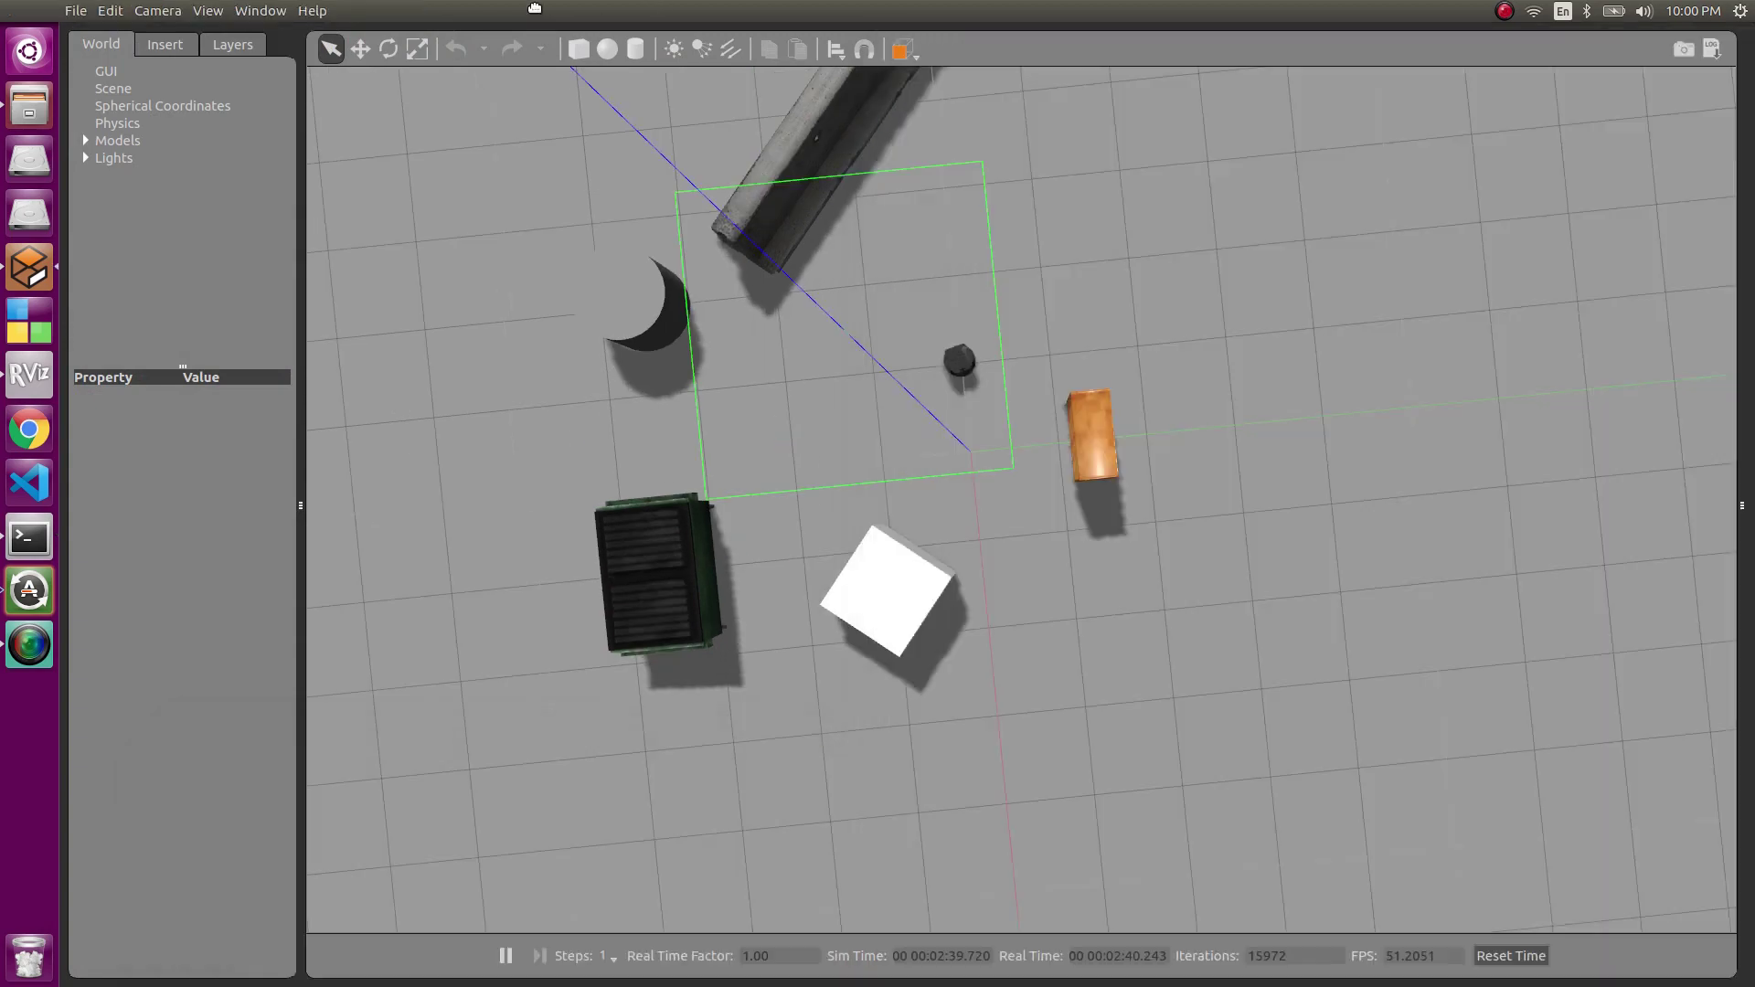
left_click_drag(535, 7, 0, 699)
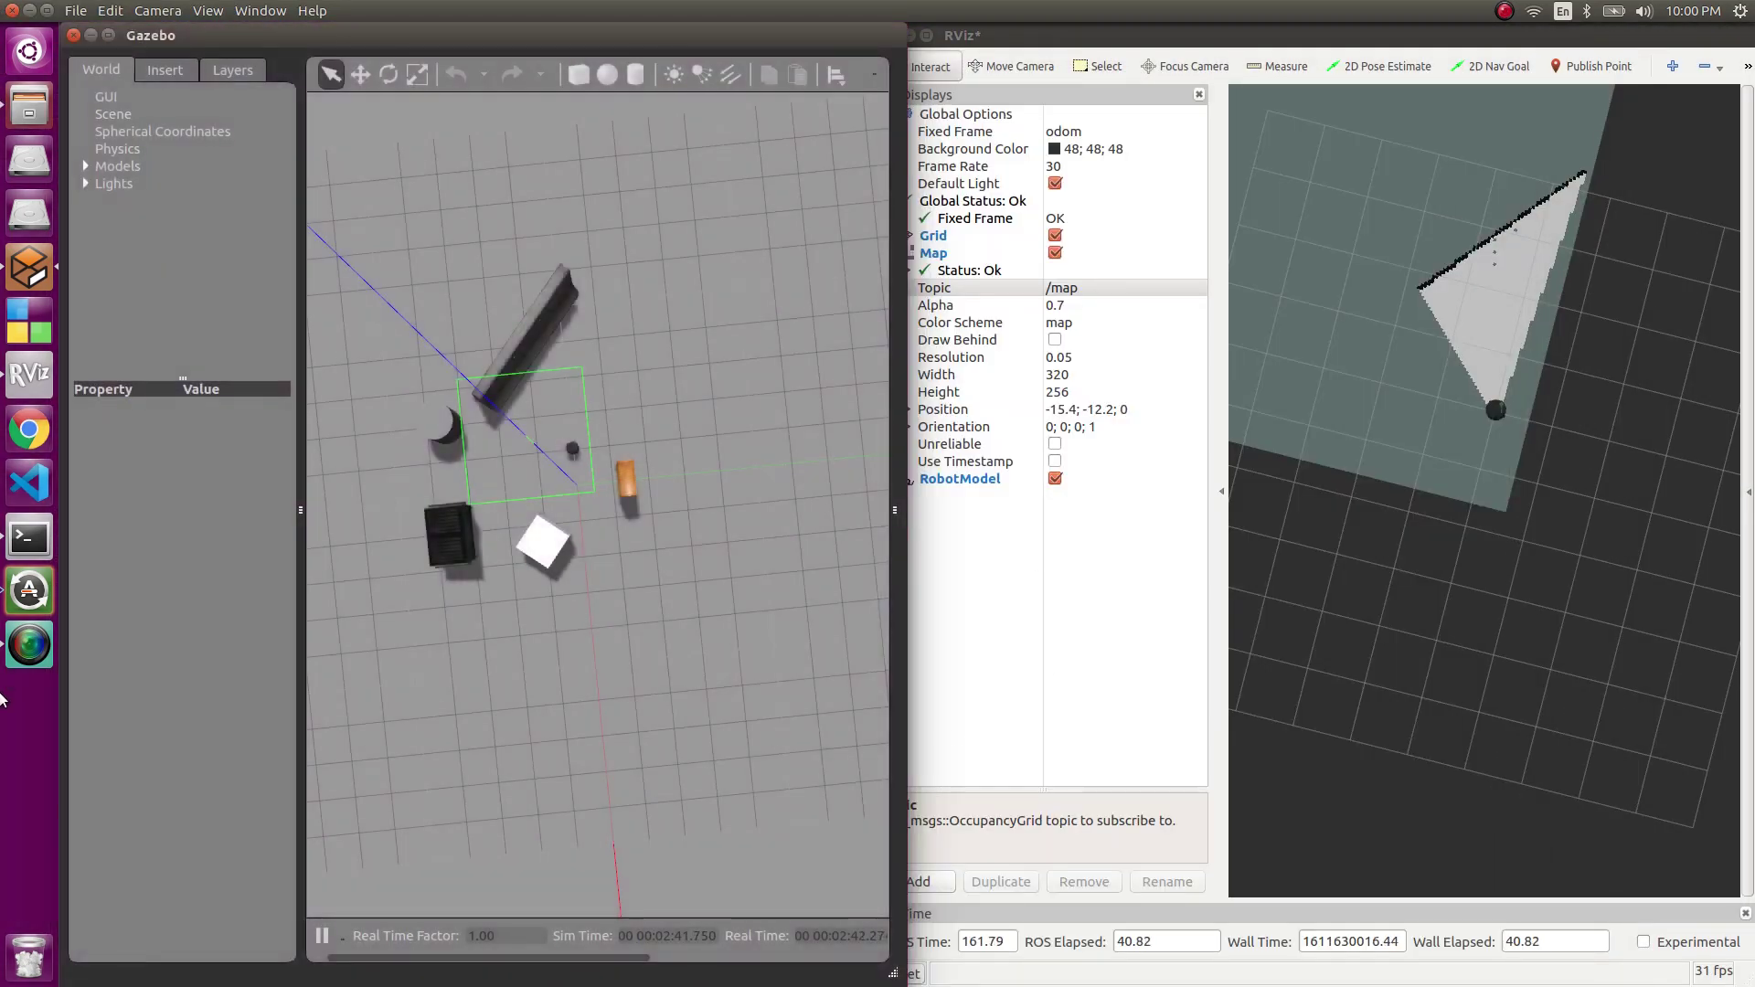
Step: Bring the keyboard teleop terminal forward and place it over the lower middle of the desktop, keeping the Gazebo robot and RViz map in view
left_click(29, 537)
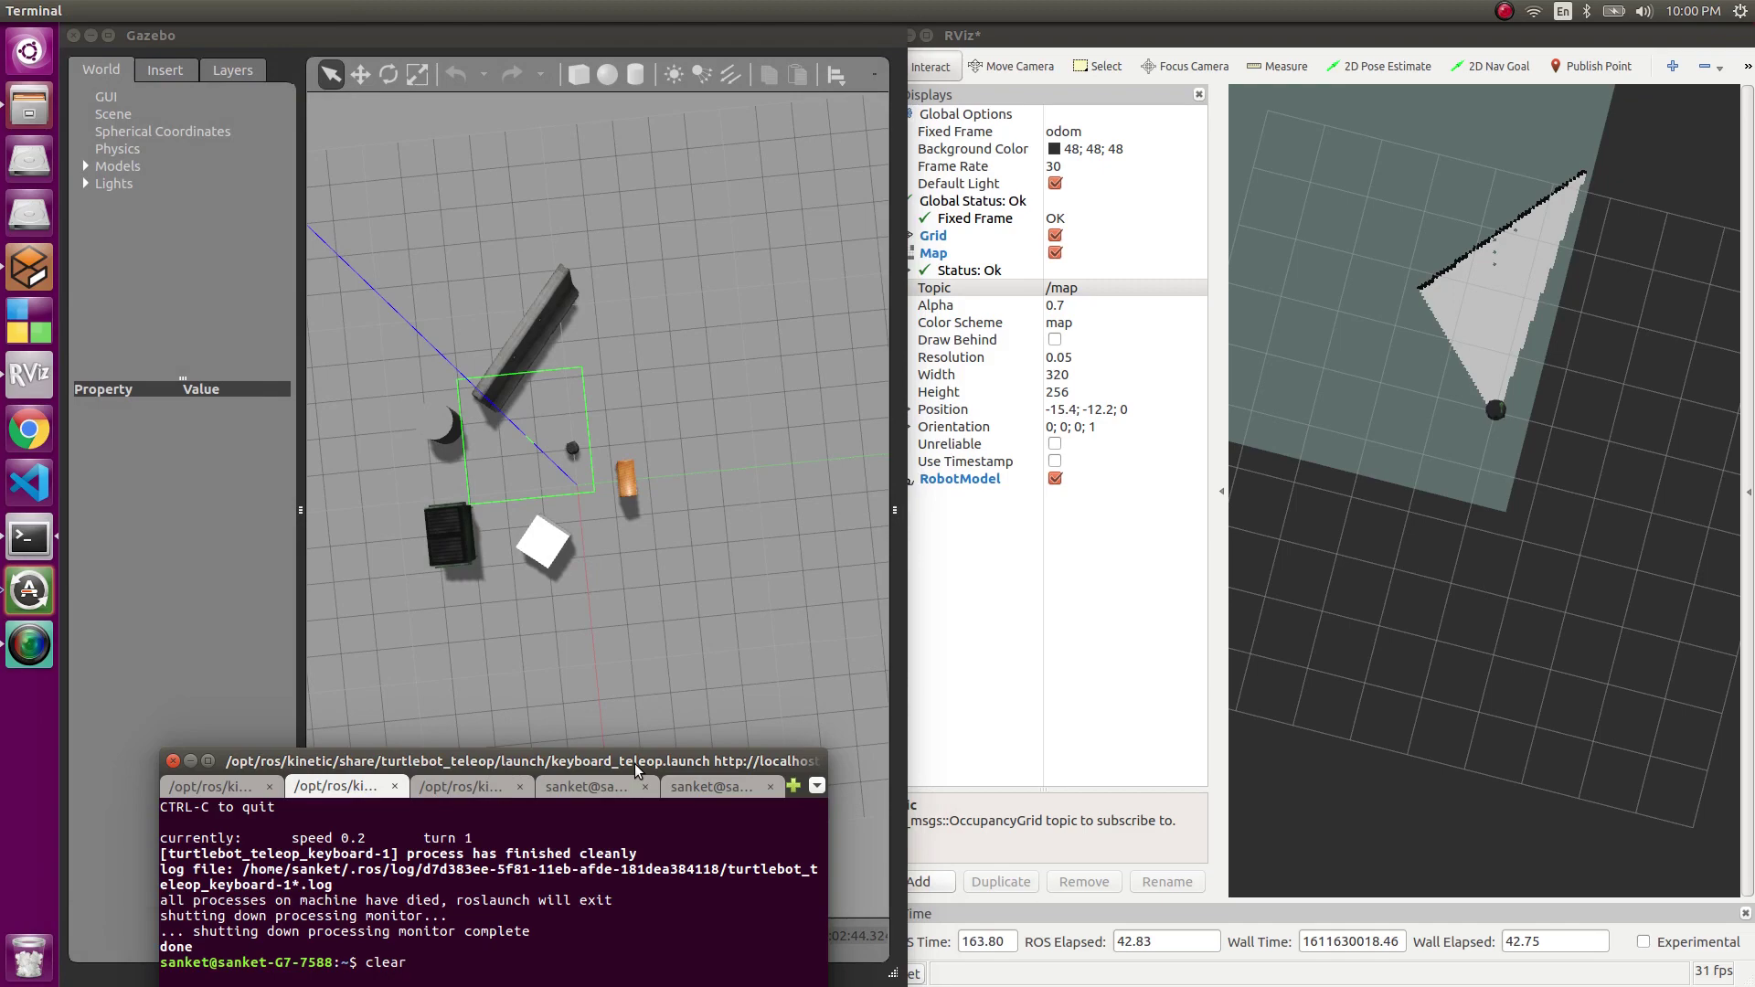
left_click_drag(637, 770, 1113, 519)
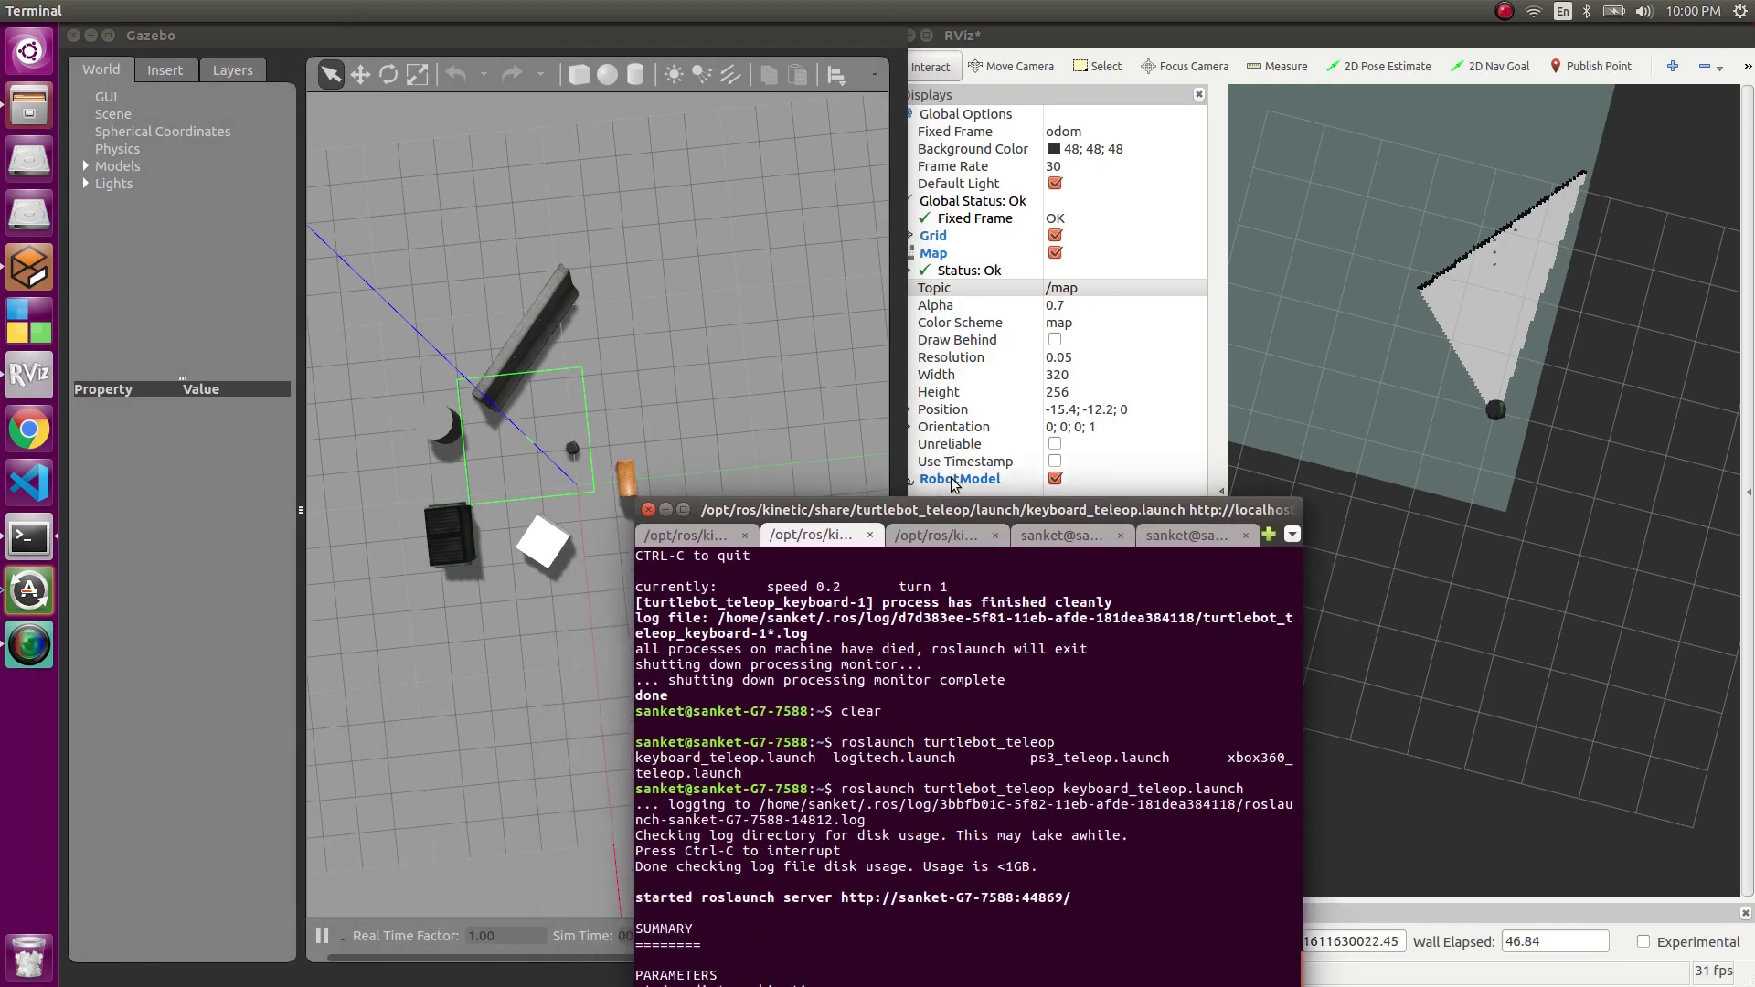
left_click_drag(953, 509, 1751, 443)
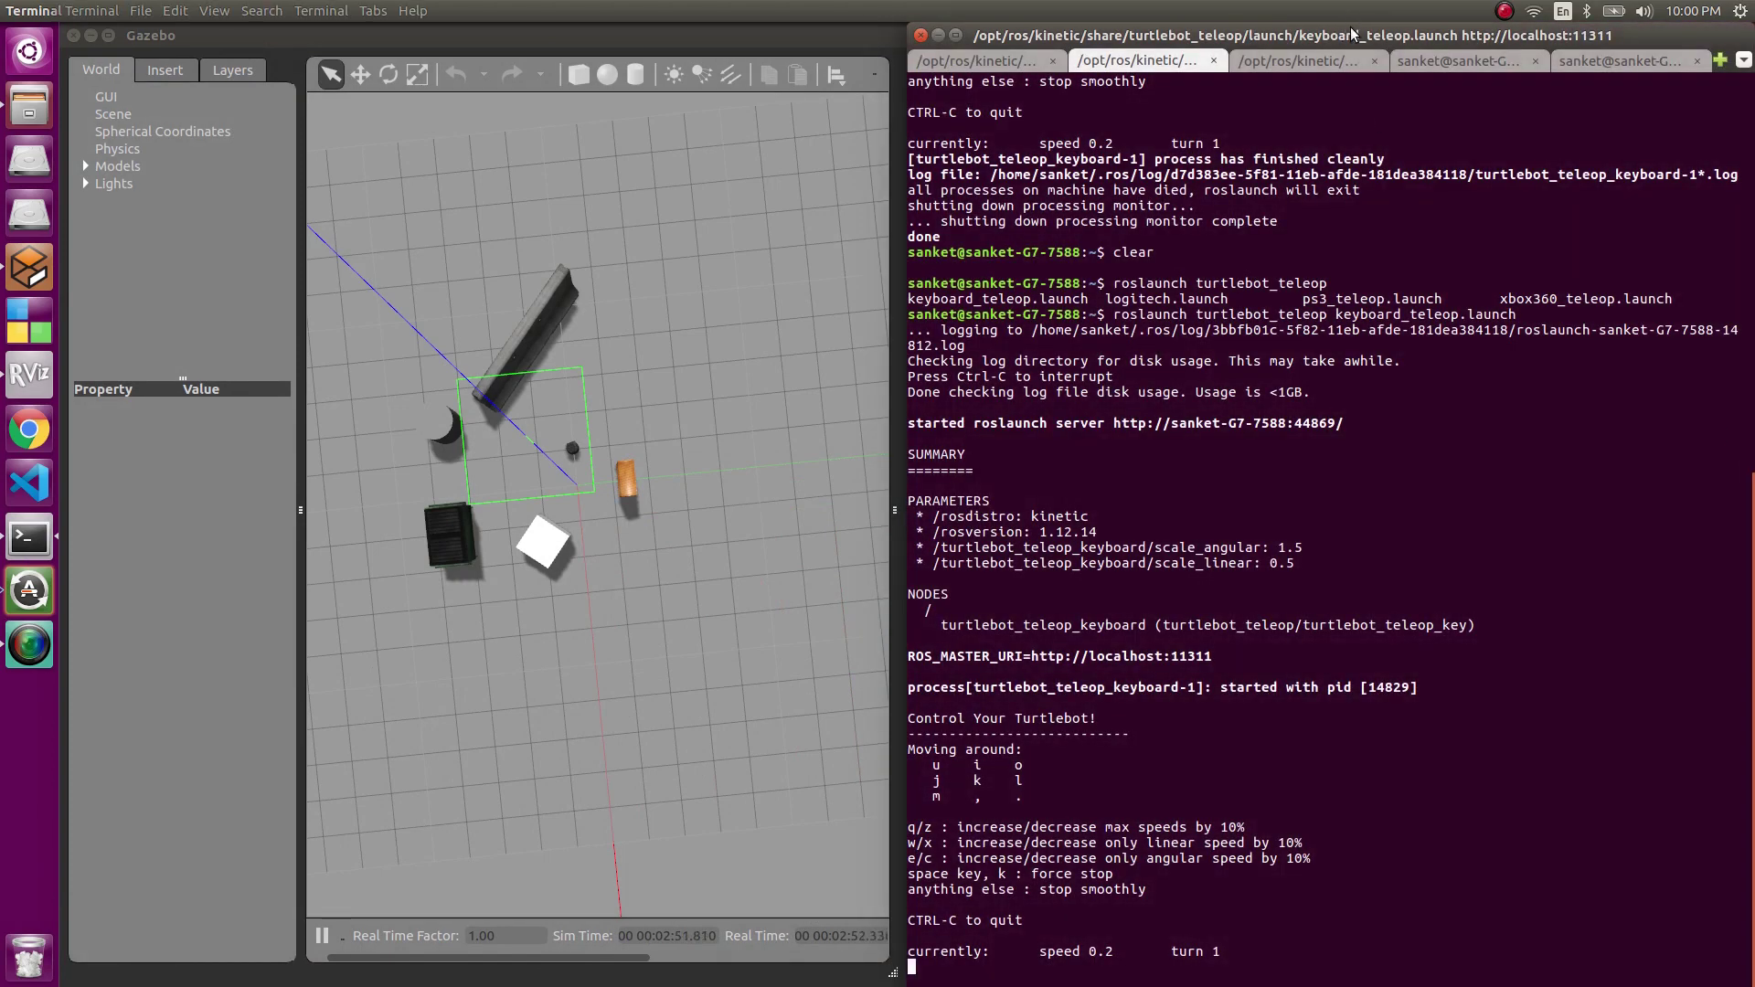
left_click_drag(1346, 30, 1259, 224)
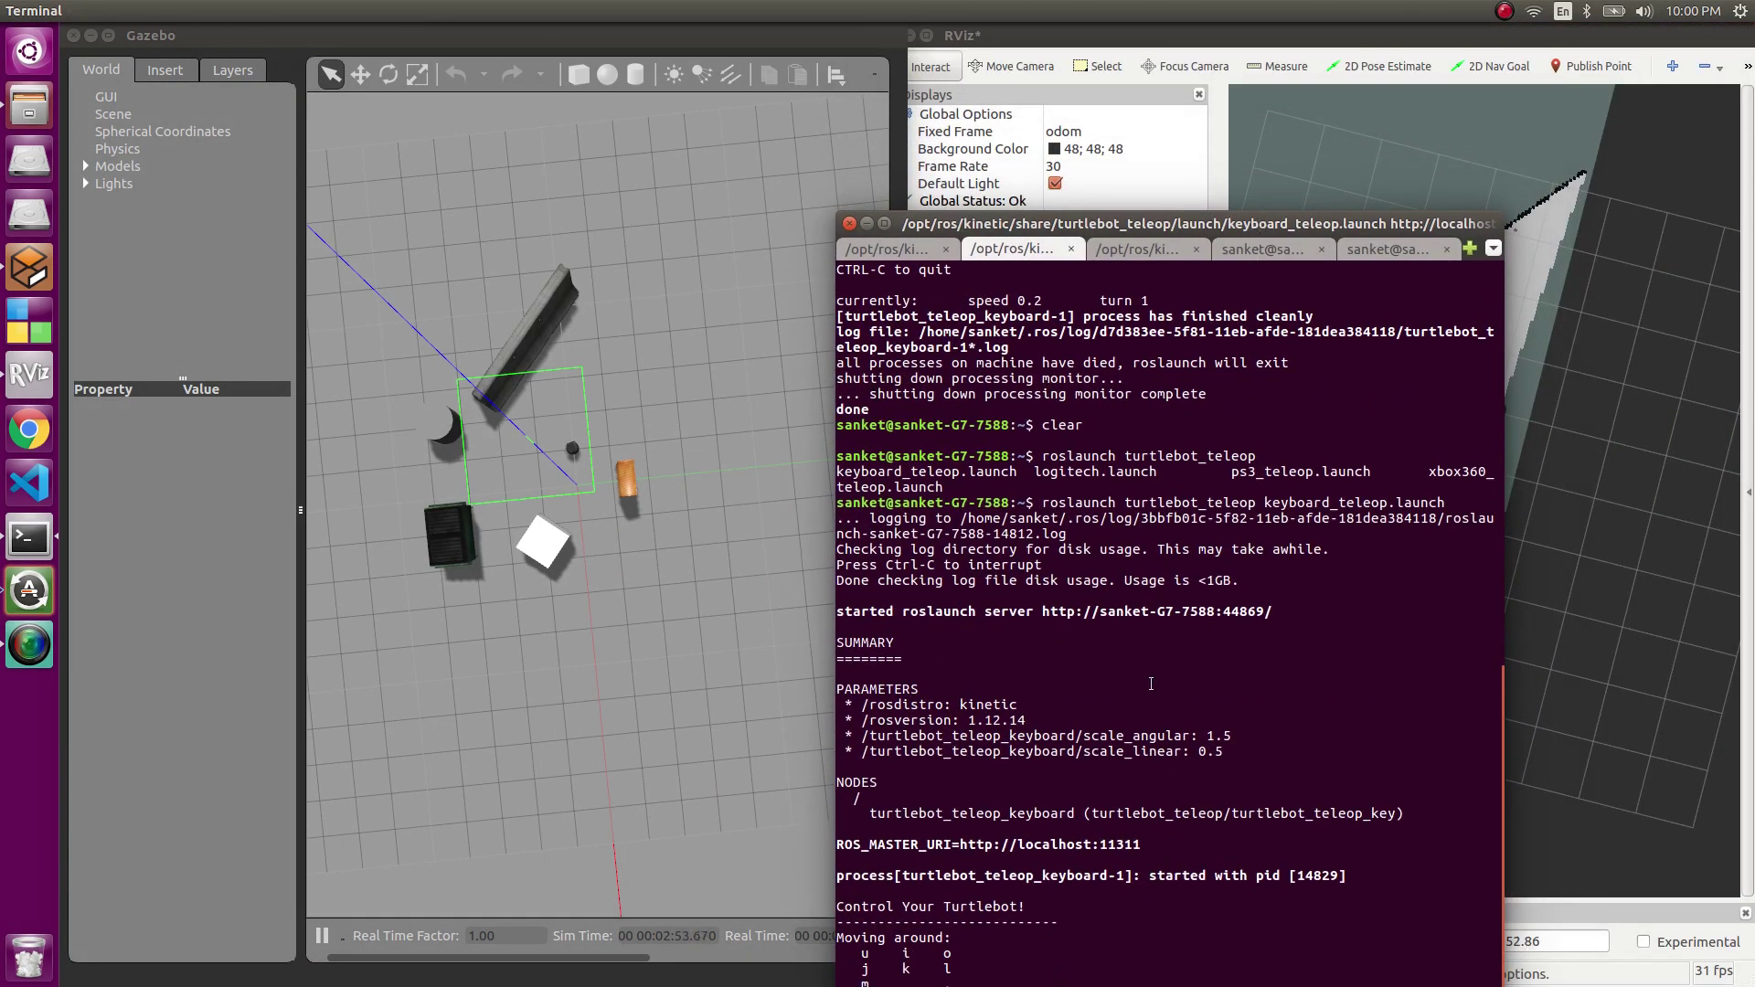
left_click_drag(1121, 313, 840, 579, "alt")
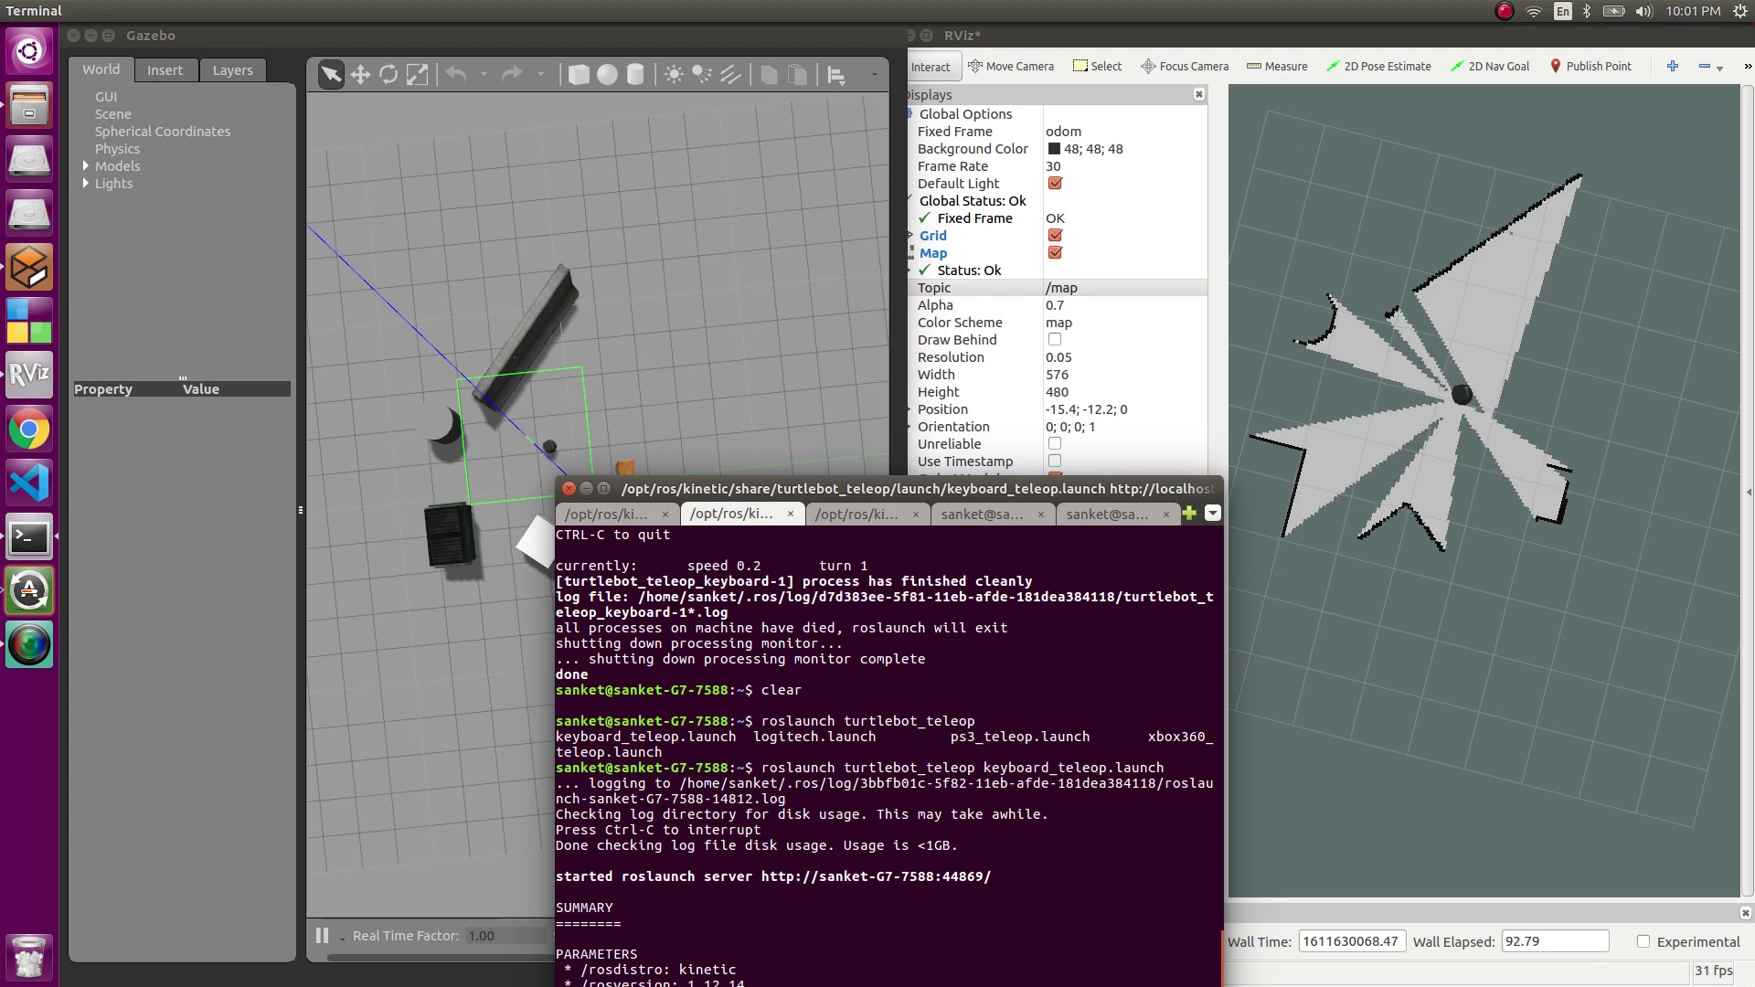
Step: Check the rviz and gmapping sessions, drive the TurtleBot forward through keyboard teleop, and move the terminal clear of the simulation and map
left_click(1002, 514)
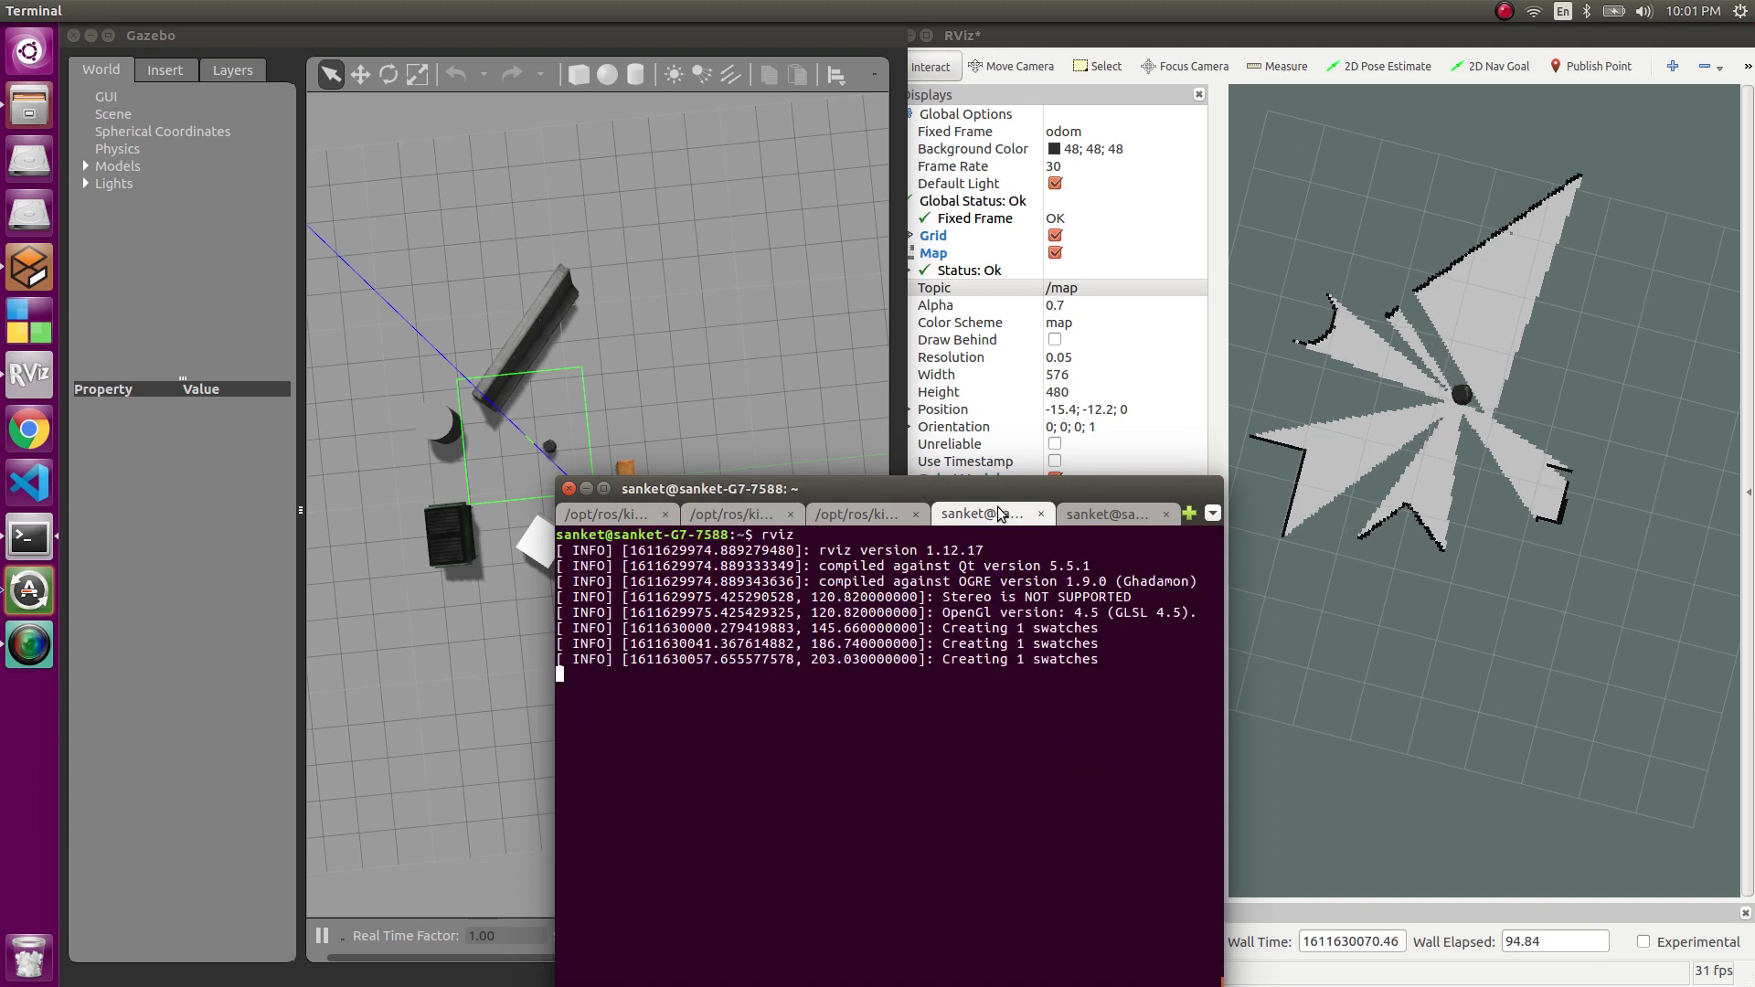
left_click(899, 515)
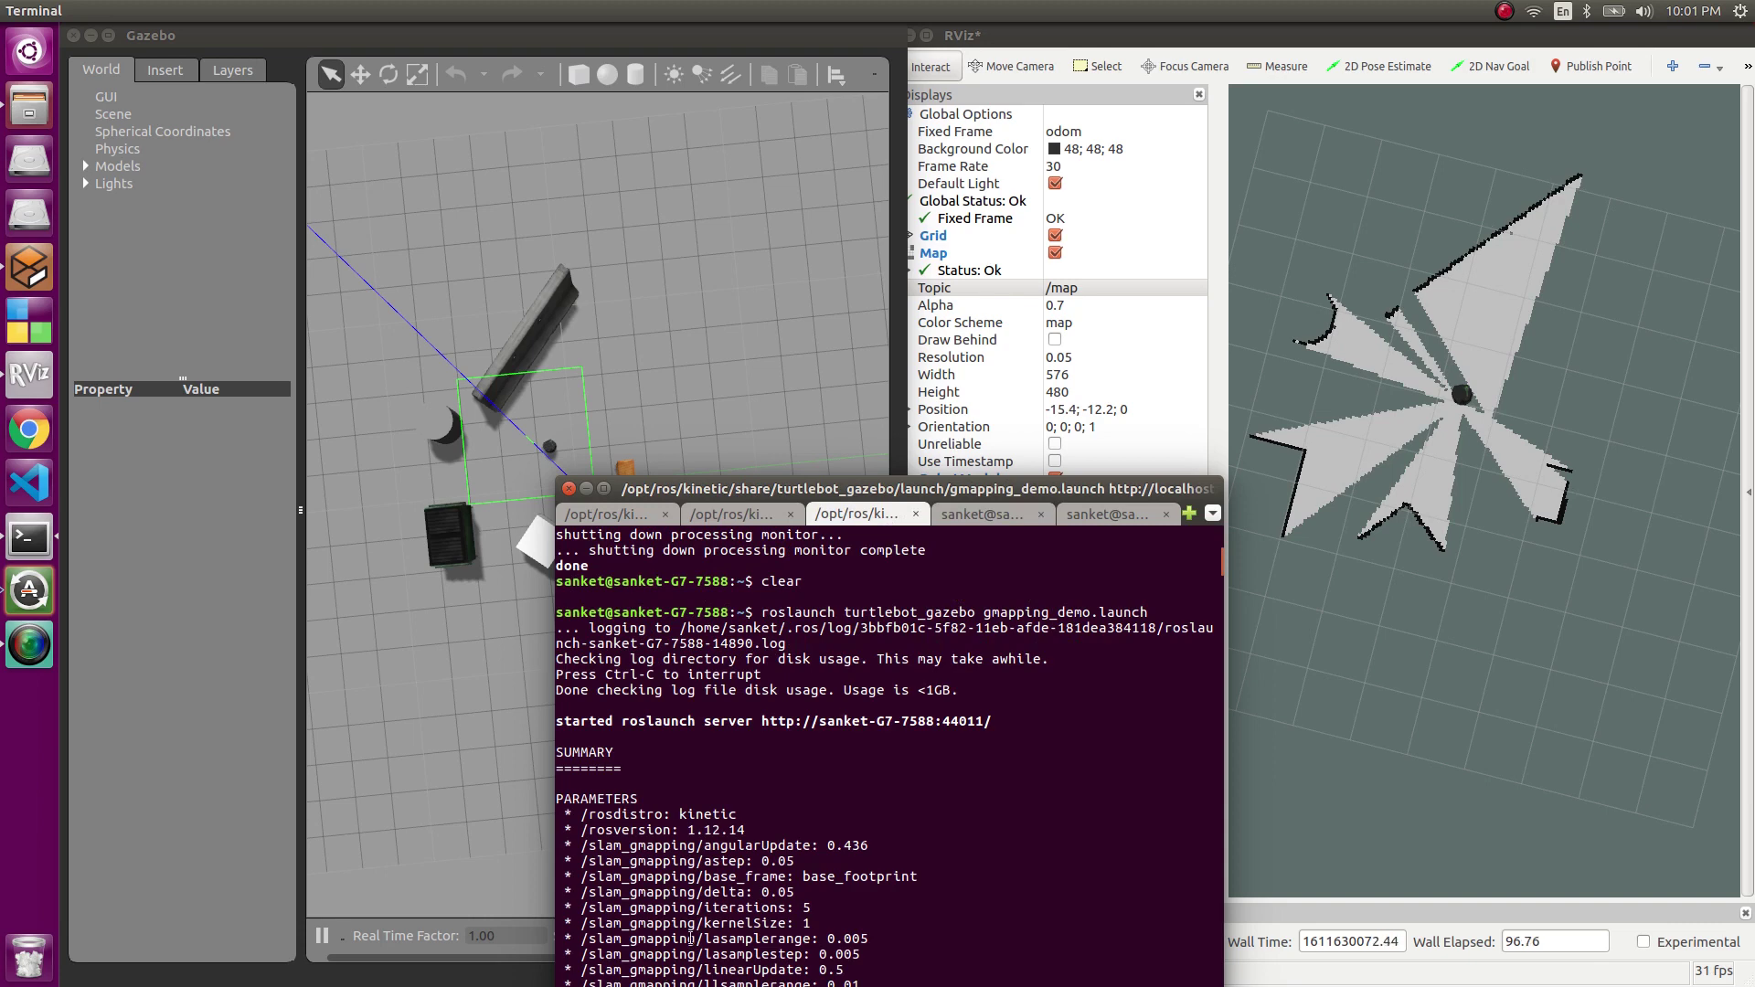
left_click(762, 515)
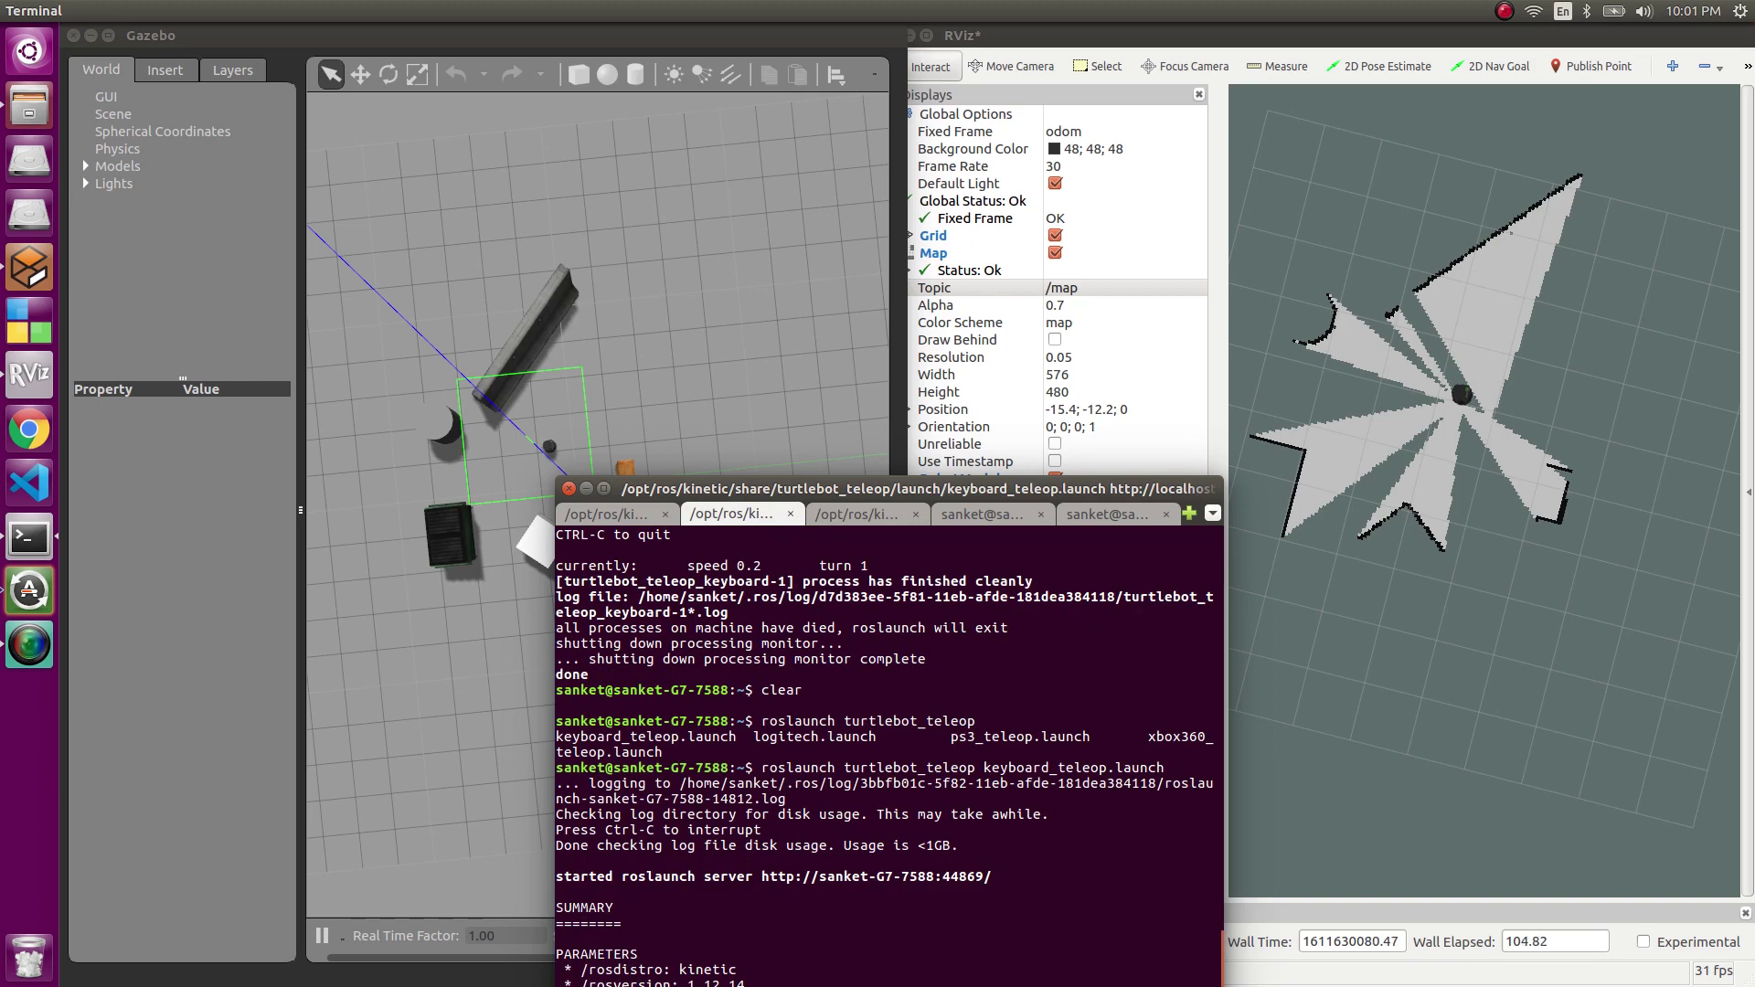
key("i")
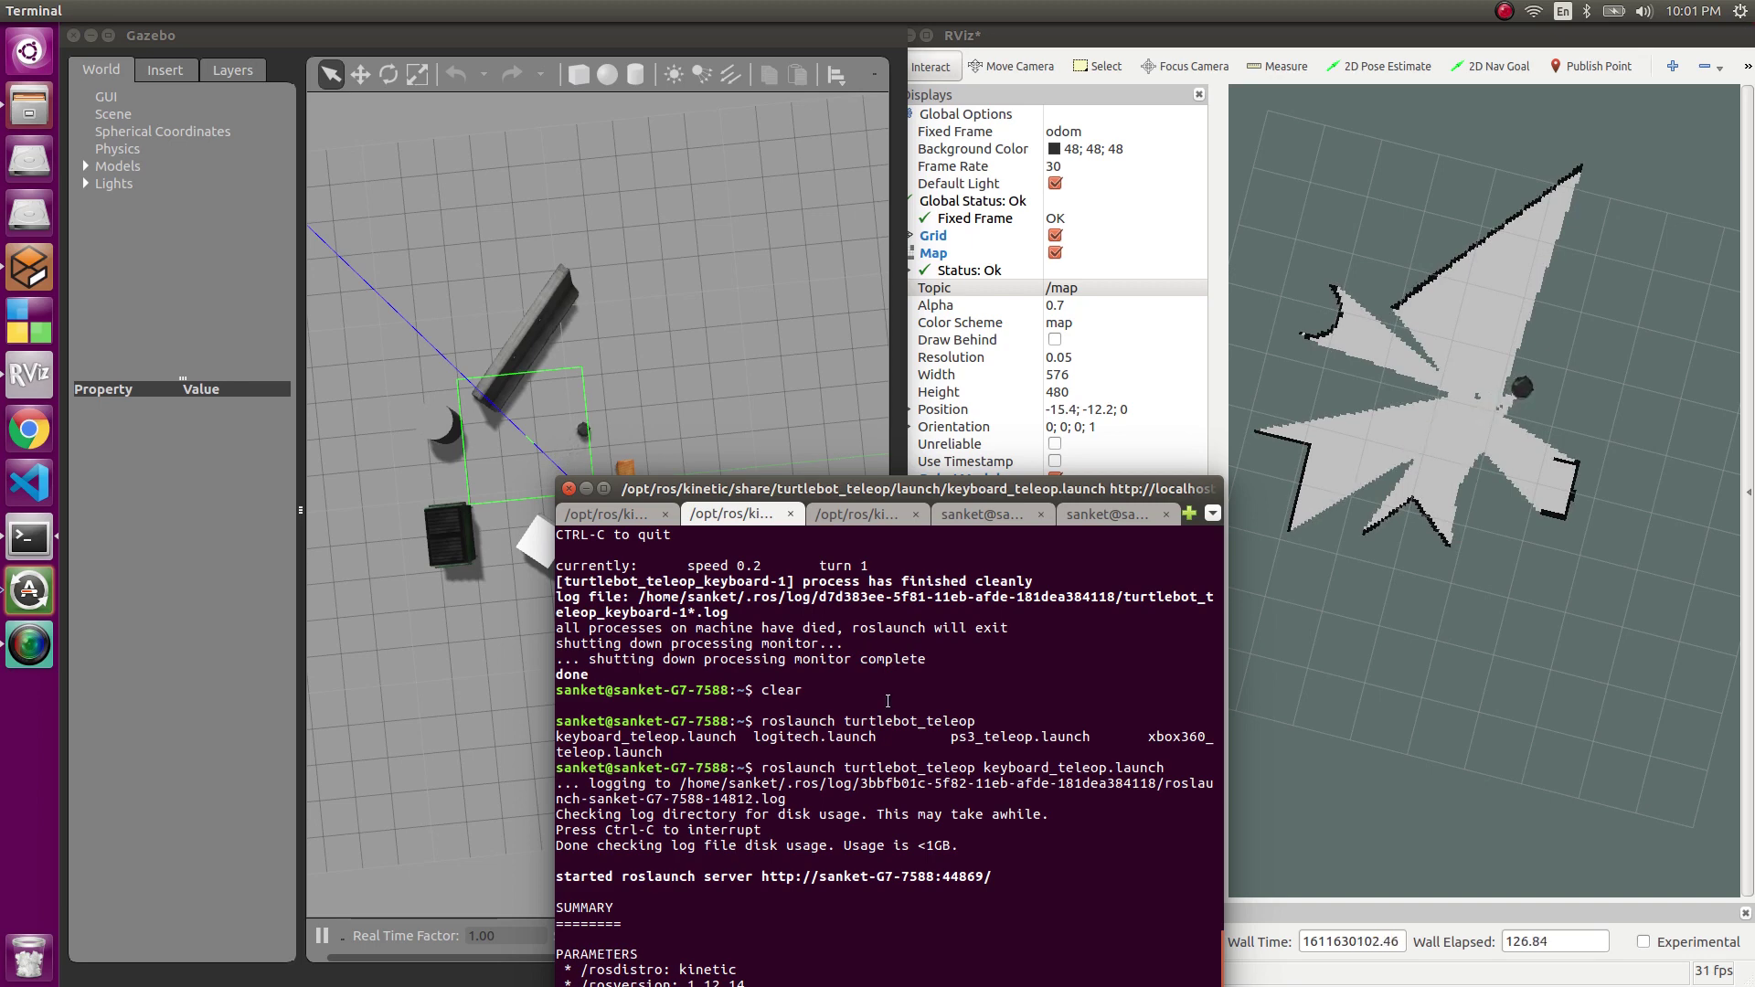
left_click_drag(848, 489, 879, 927)
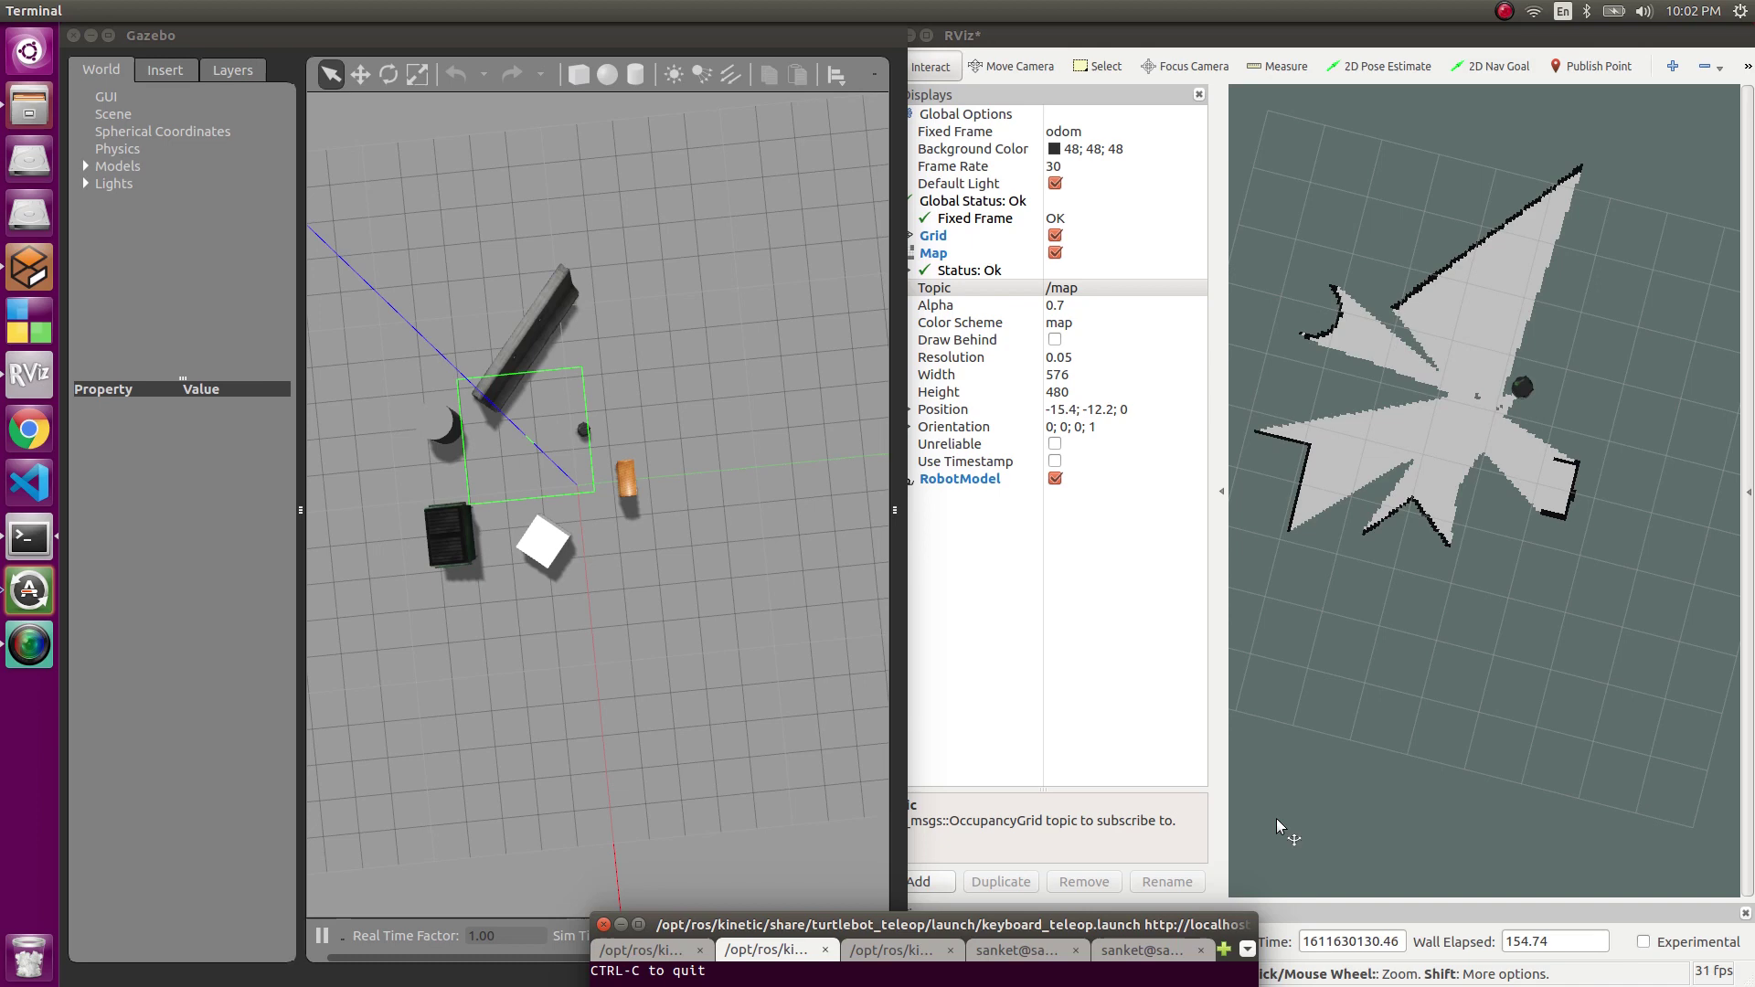
Step: In the free terminal session at ~/Desktop/catkin_ws/src, create a directory named maps and change into it
left_click_drag(1064, 924, 1068, 120)
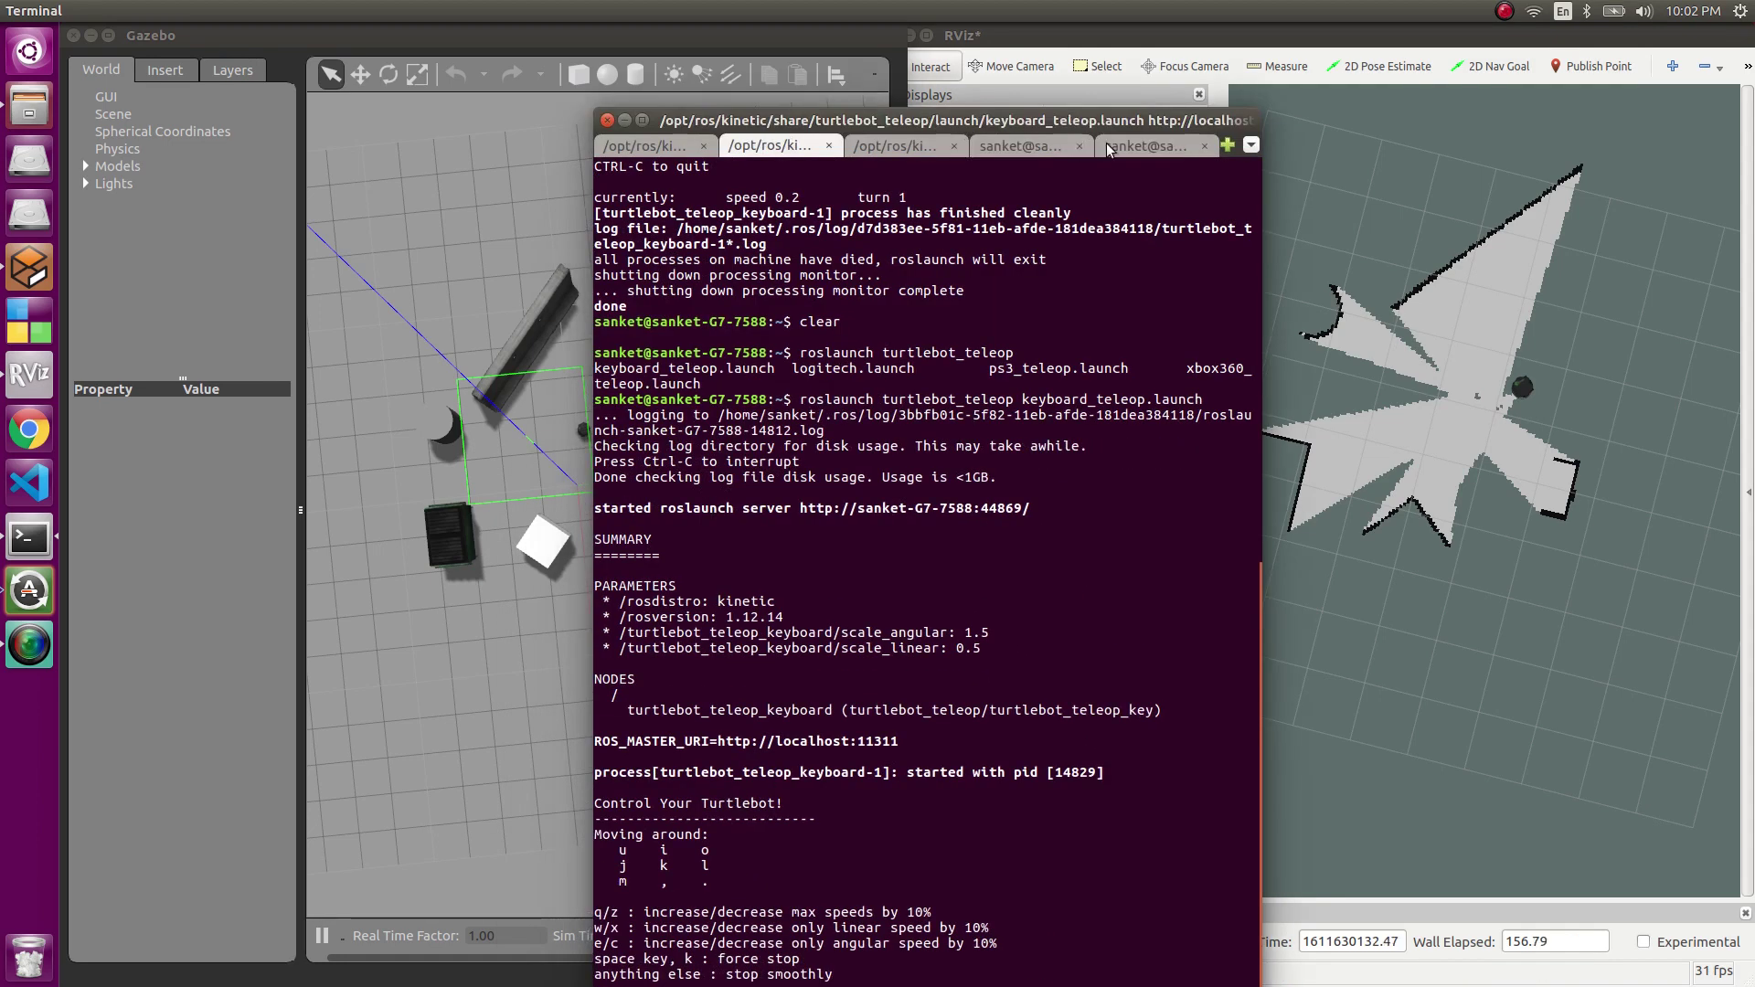
left_click(1139, 143)
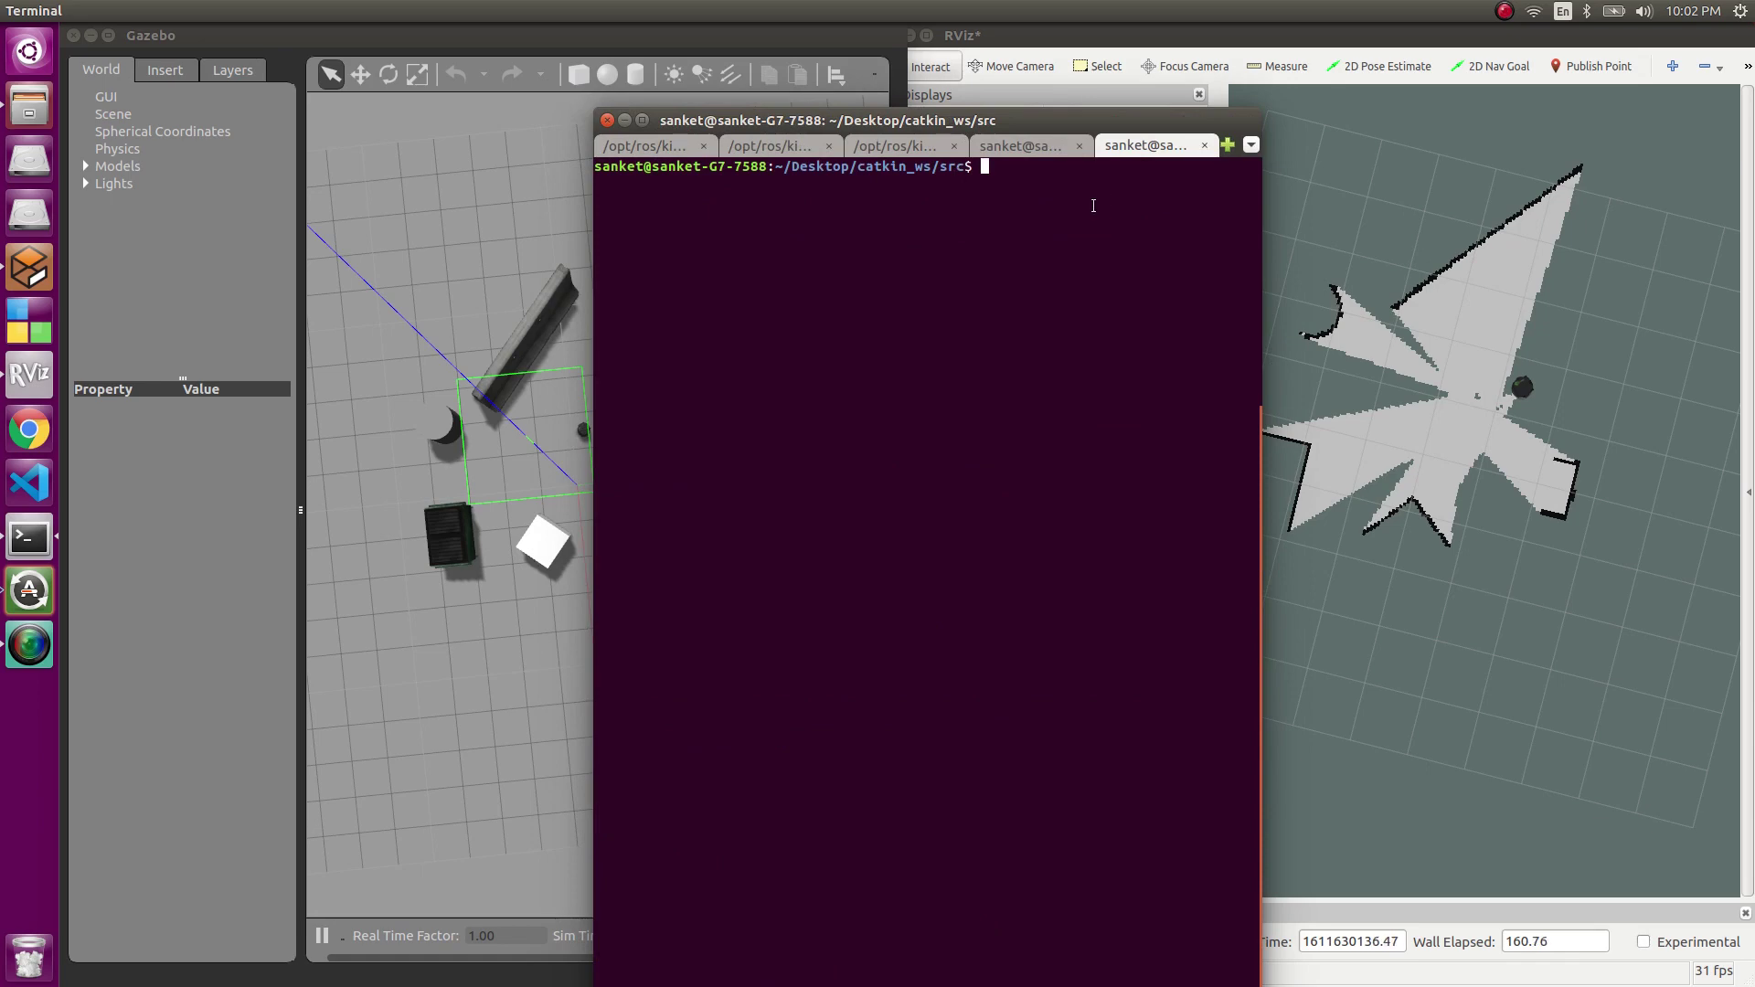
type("mkdir maps")
key("Return")
type("cd ma")
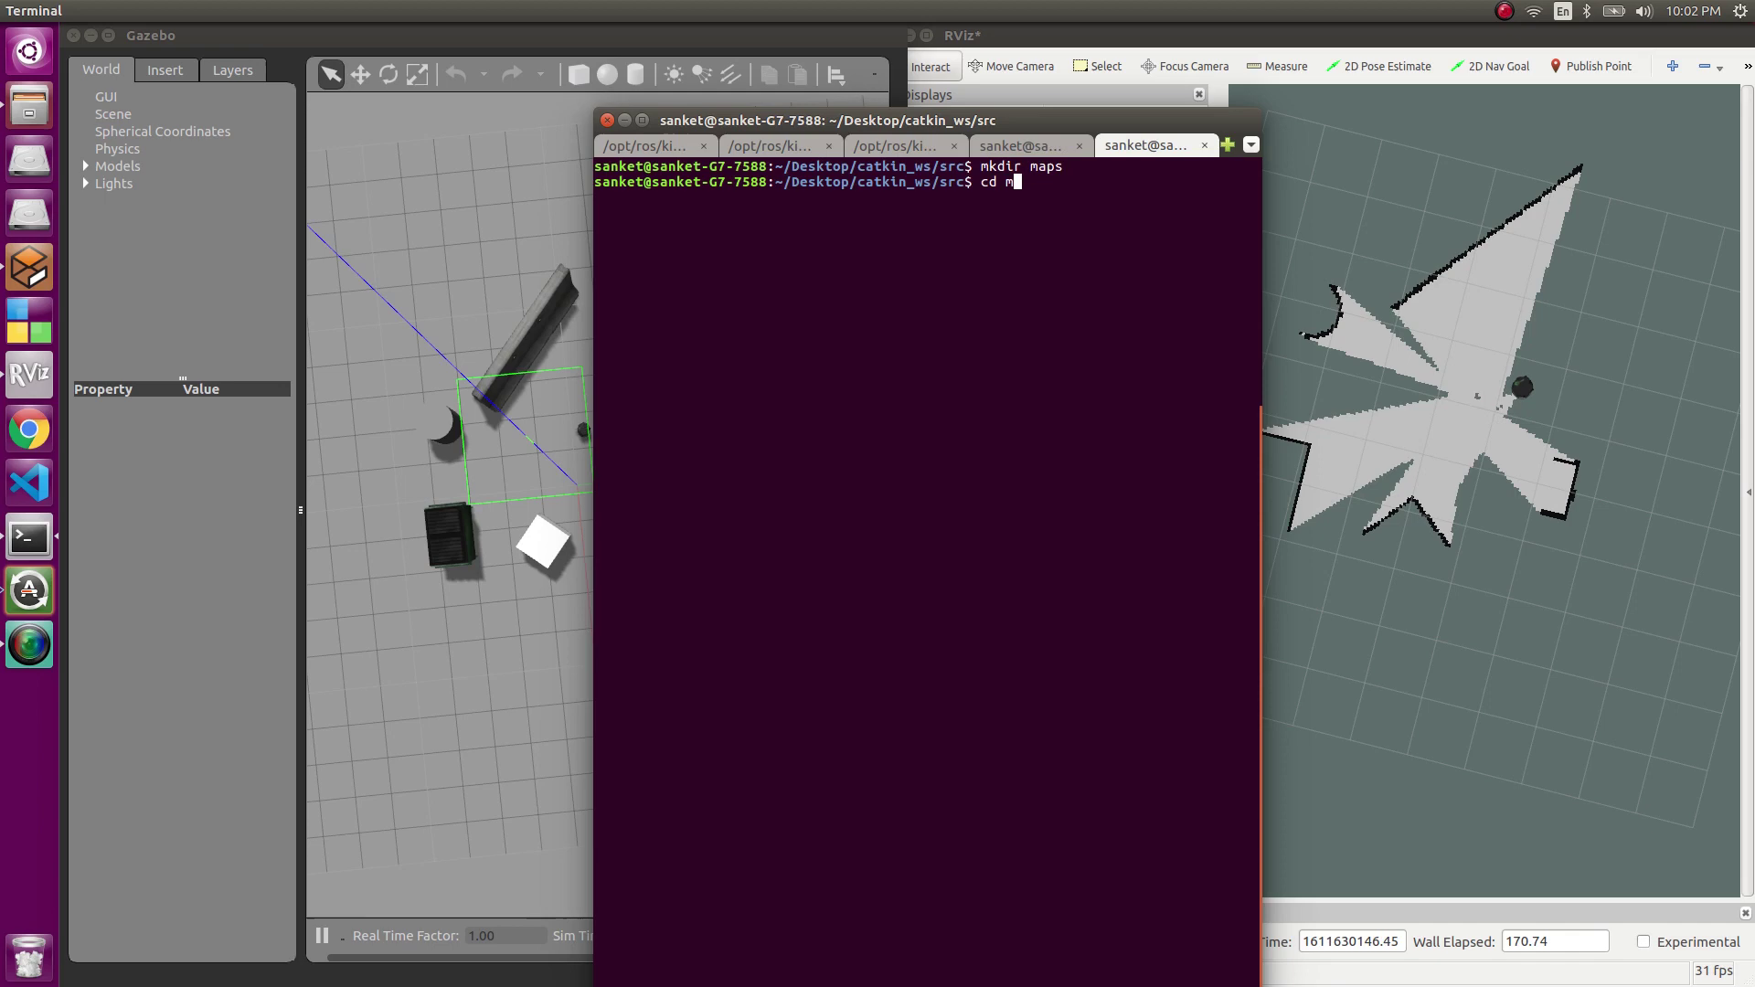
key("Tab")
key("Return")
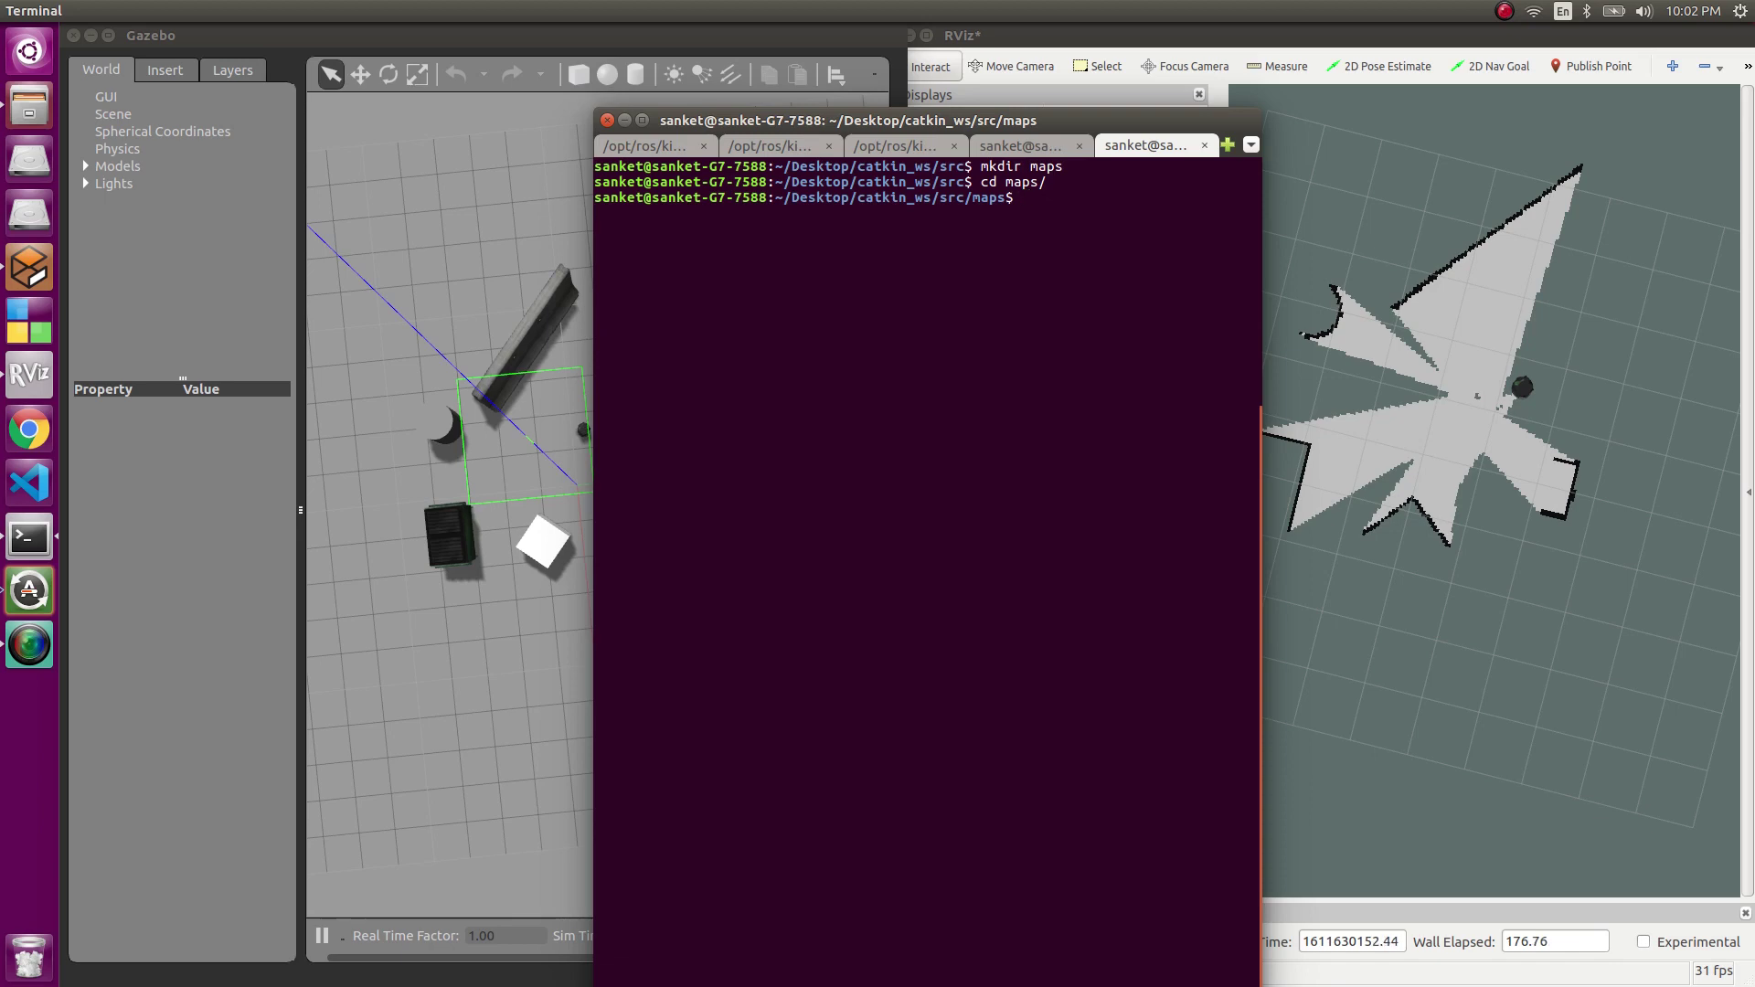
Step: Save the current map as map1 by running rosrun map_server map_saver -f map1, with the terminal fitted beside RViz
type("rosrun map_s")
key("Tab")
type("map")
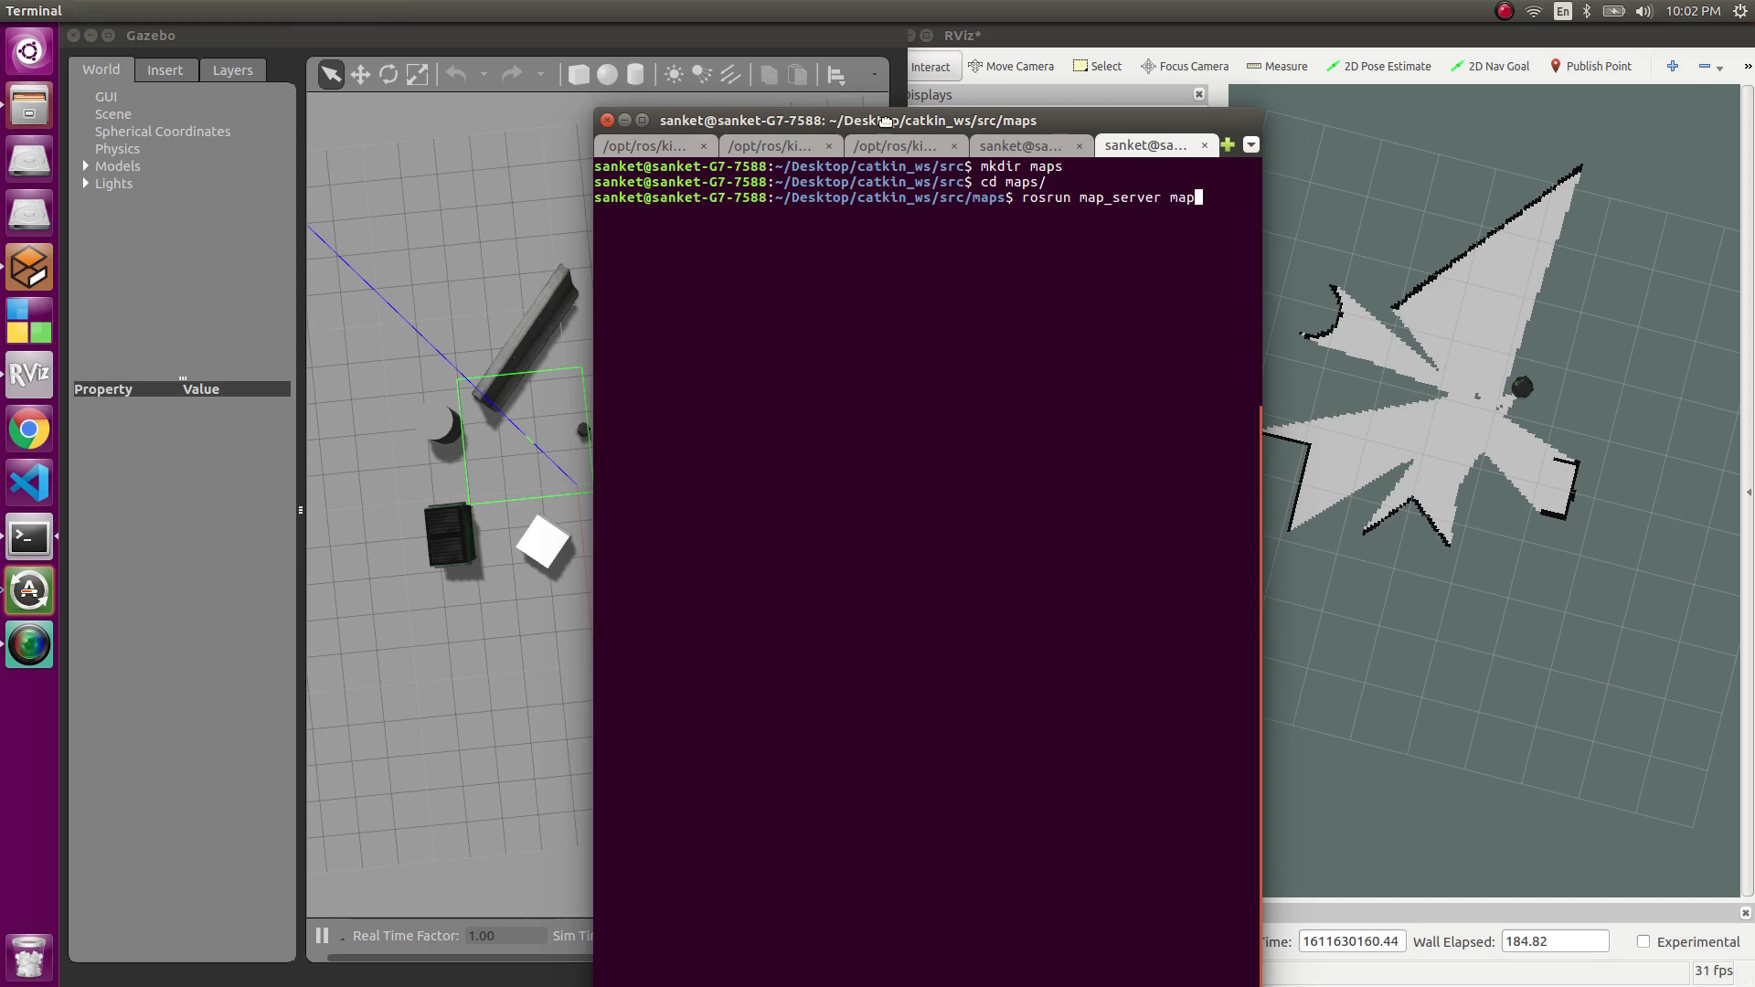
left_click_drag(885, 122, 60, 32)
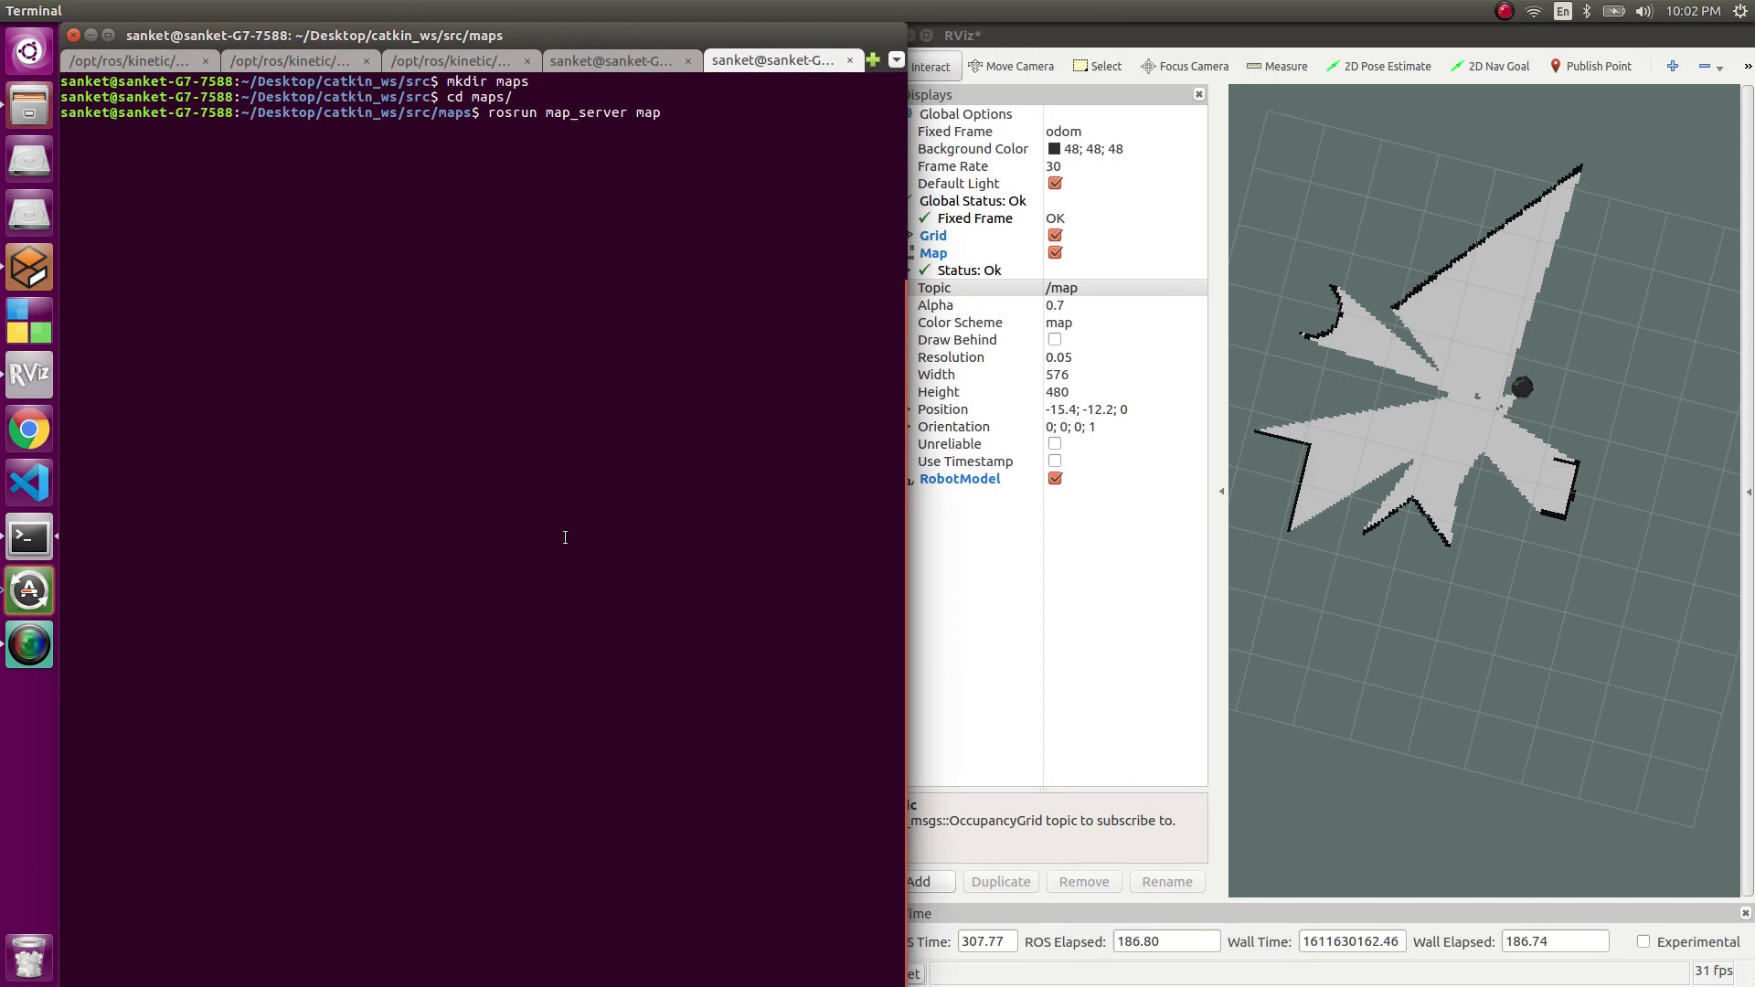
type("_saver -f map1")
key("Return")
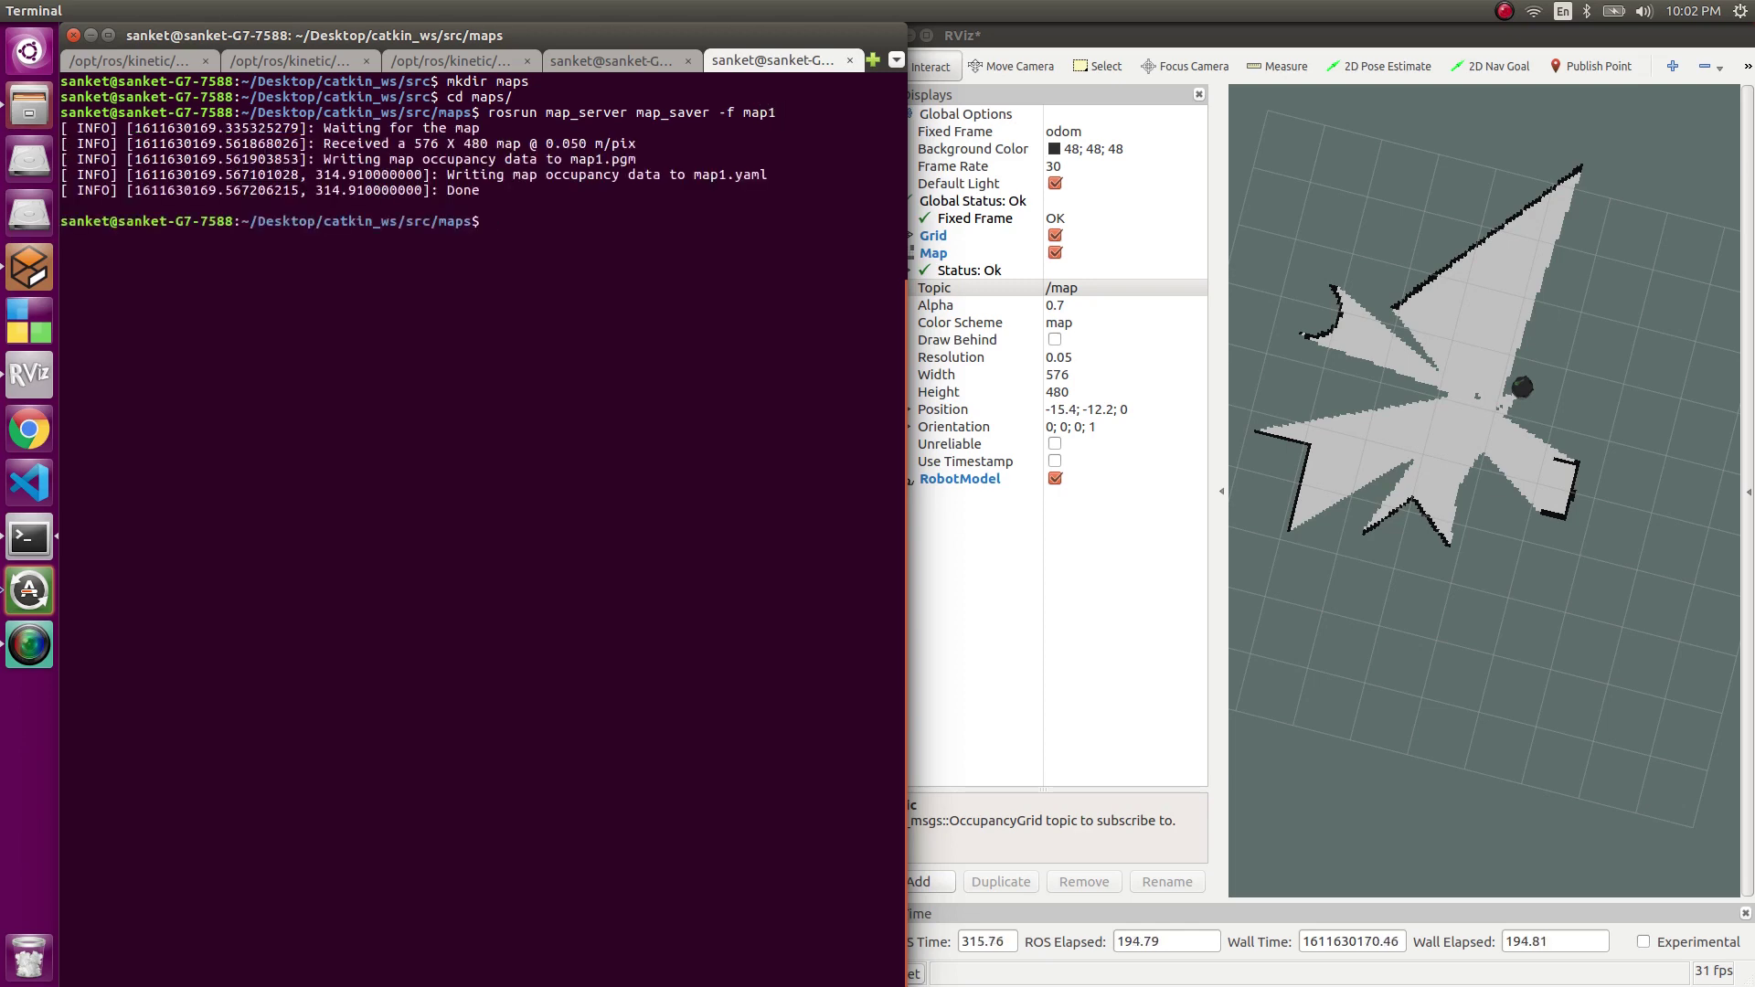
Step: Open the maps folder in the file manager, examine the saved map1.pgm image up close, and close the image
left_click(30, 104)
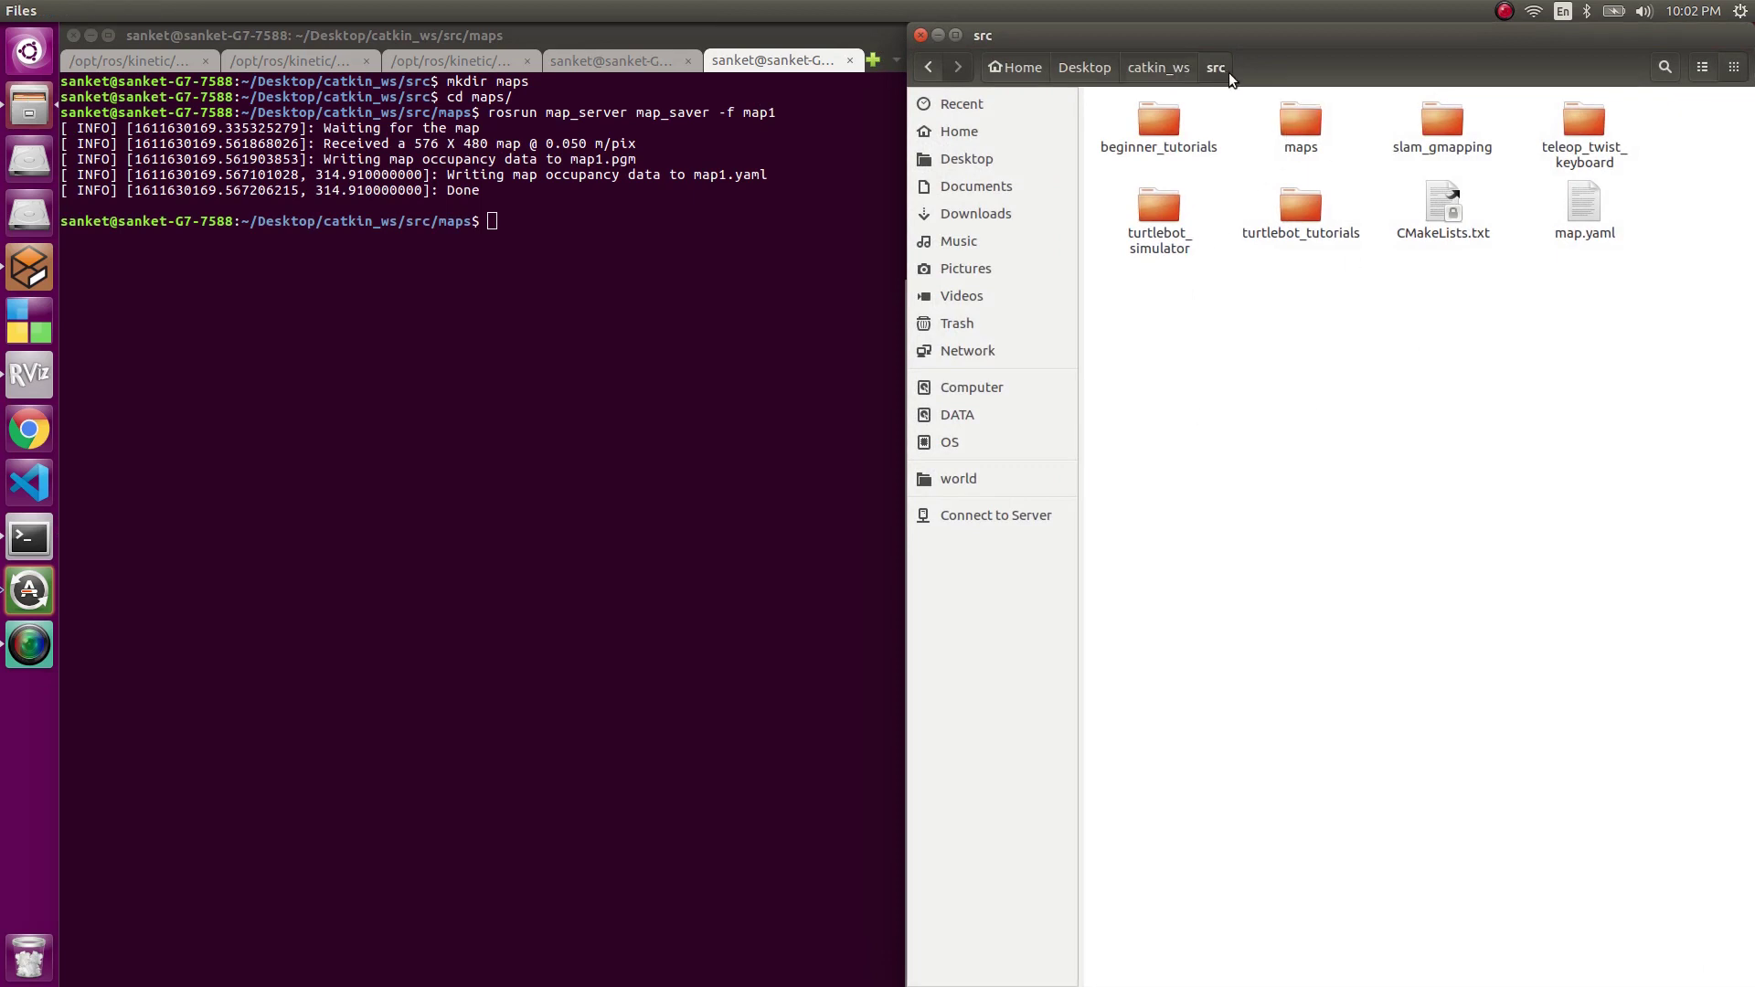
double_click(1294, 130)
double_click(1182, 134)
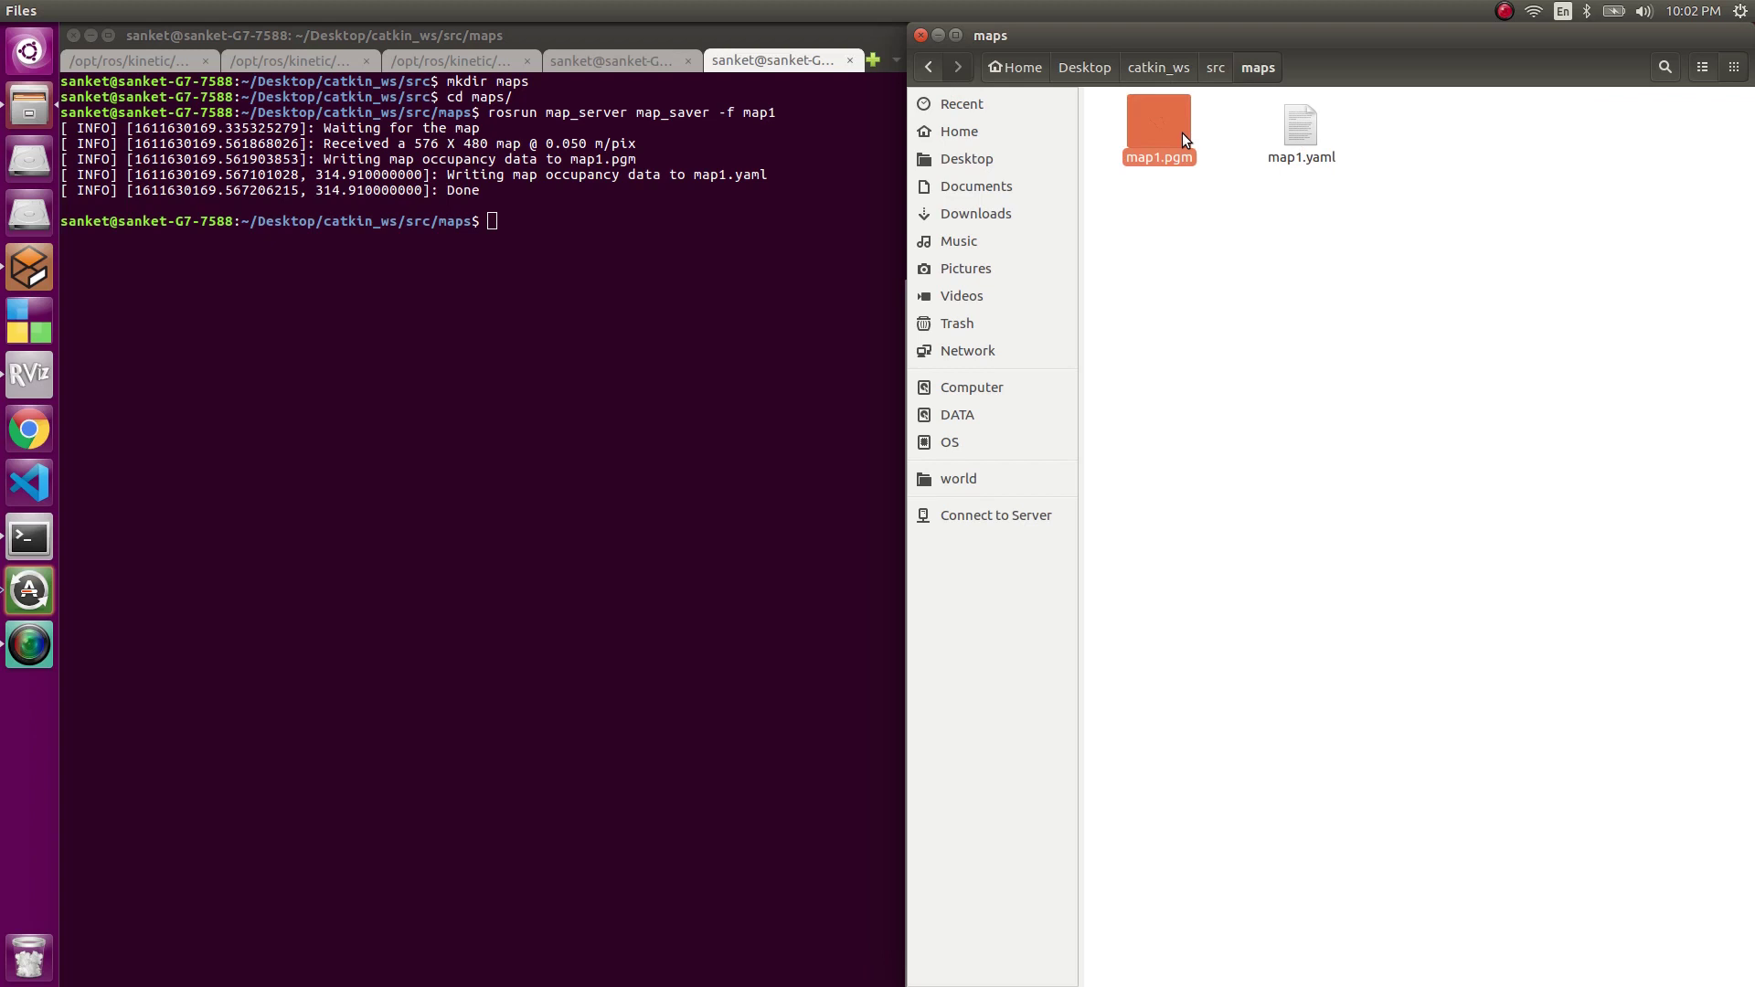
scroll(914, 554, "up", 4)
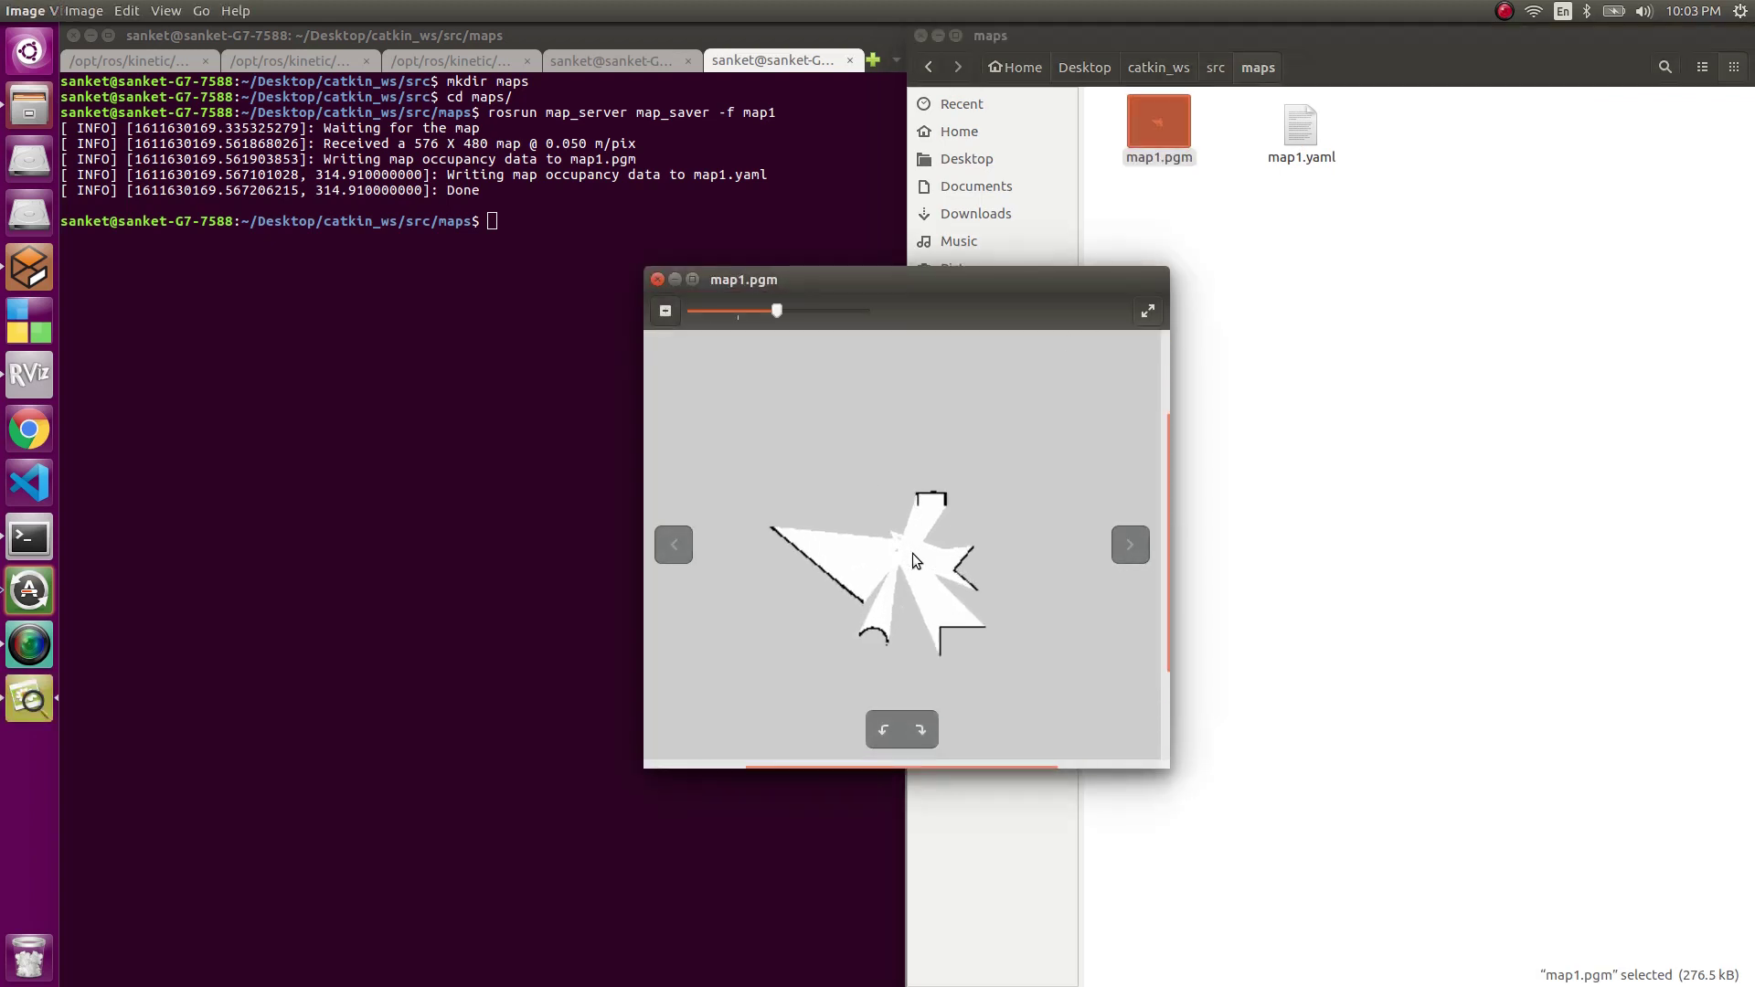
scroll(914, 554, "up", 1)
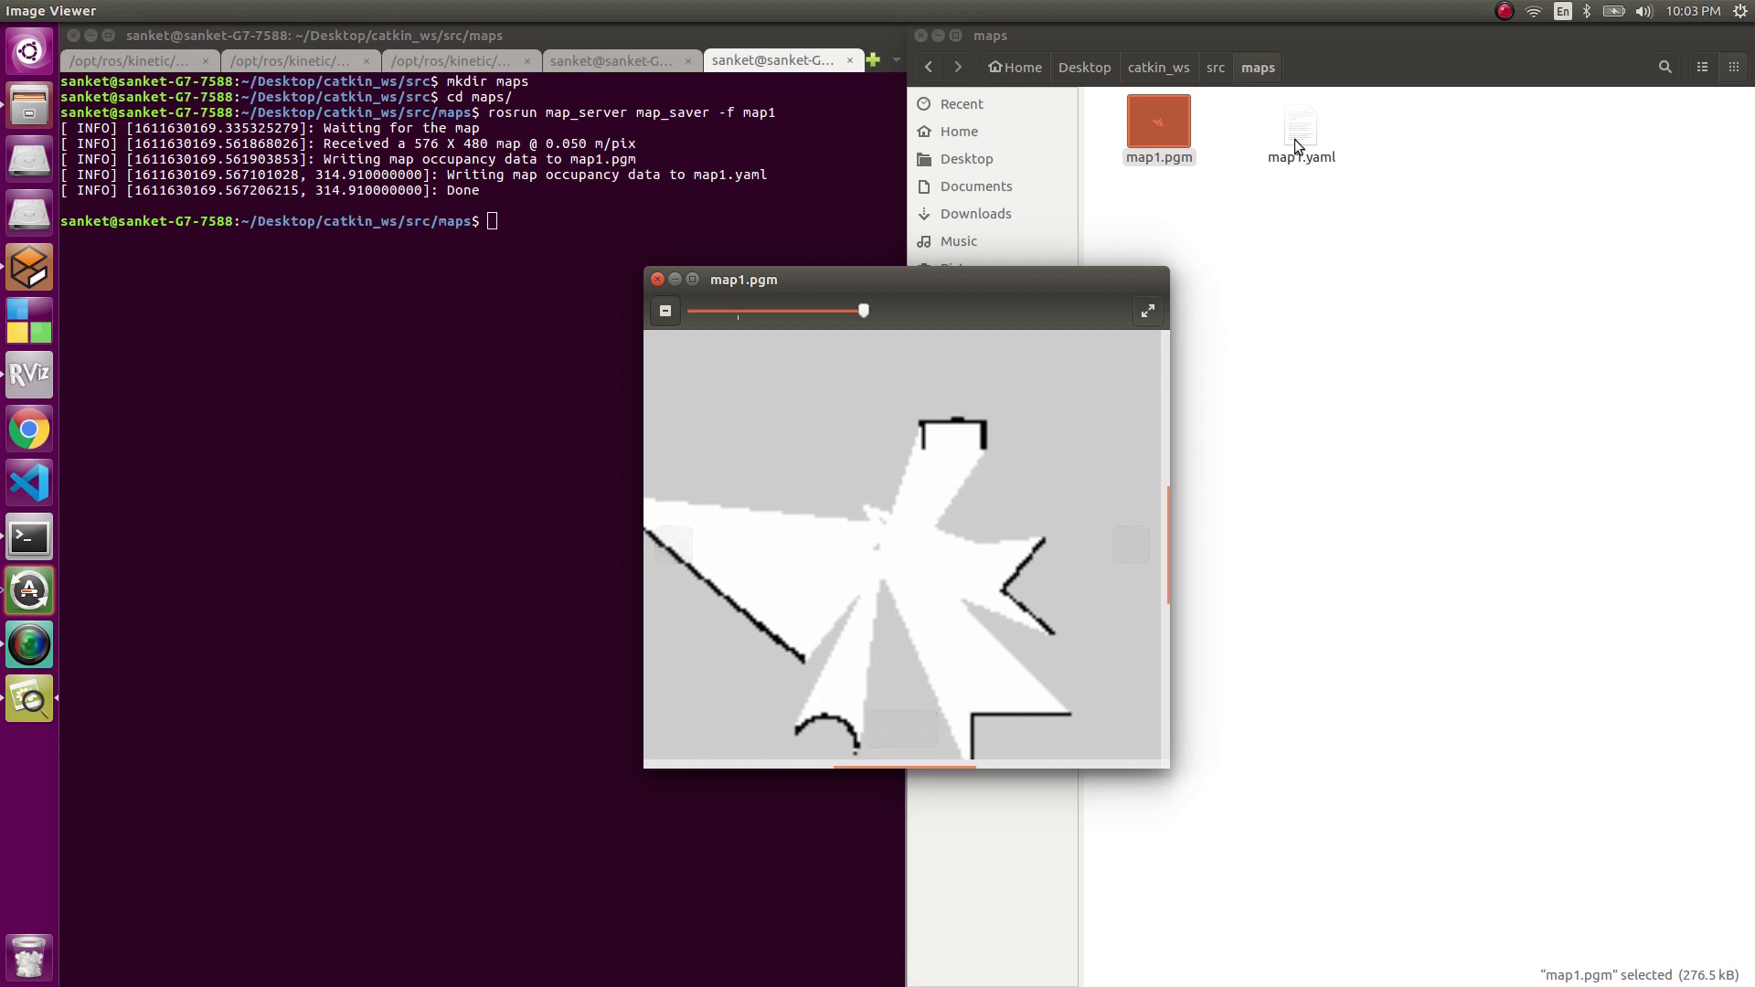
left_click(657, 280)
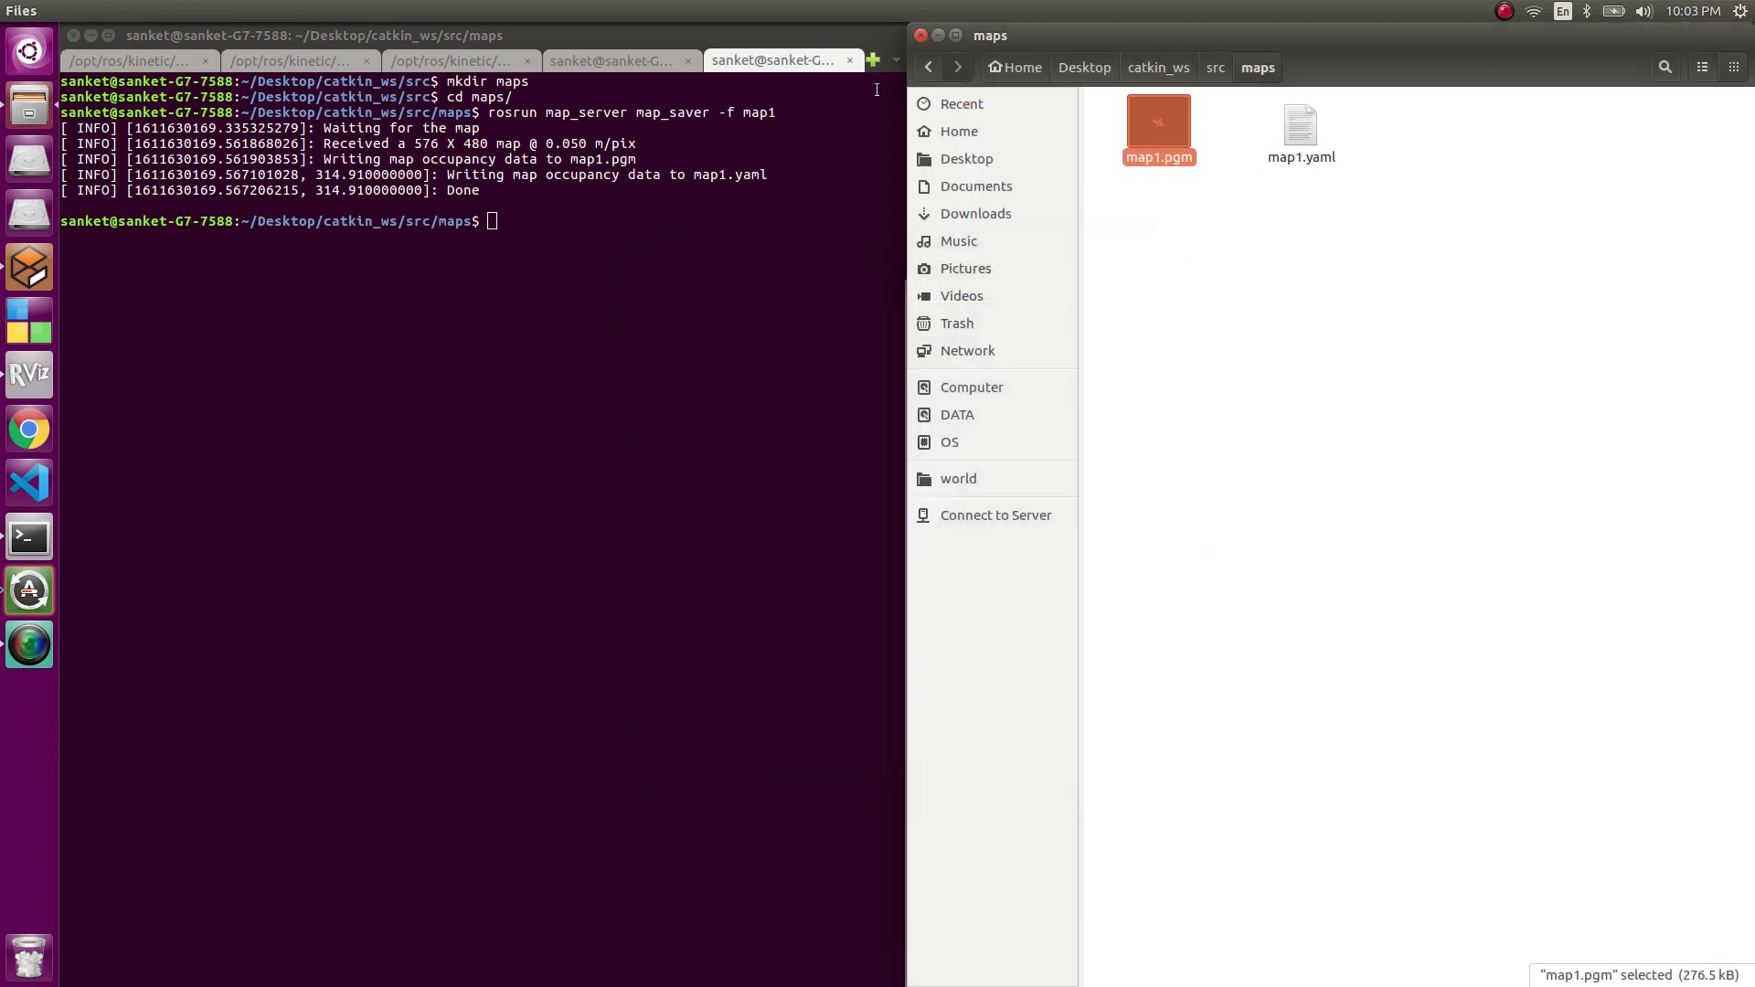